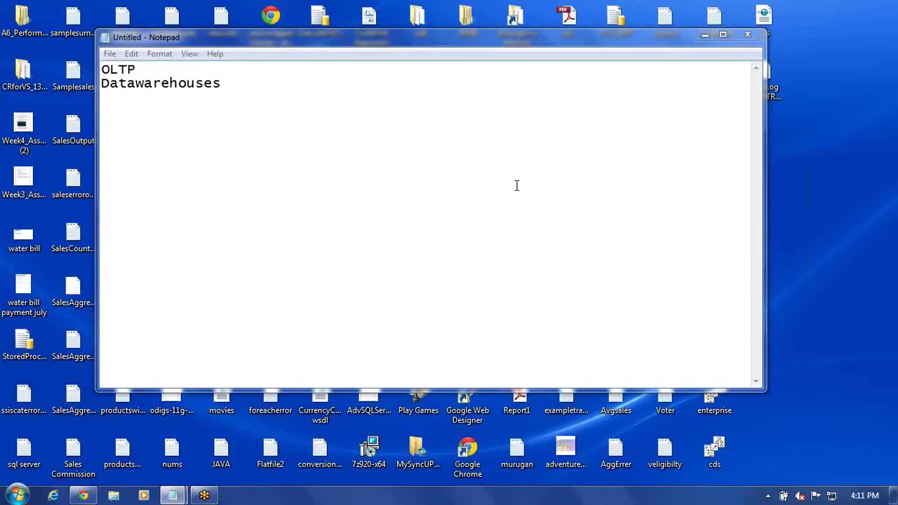
Step: Add the line "SqlServer 2014 trial version 2.2gb (" below the existing notes, separated by a blank line
{"action": "left_click", "coordinate": [516, 186]}
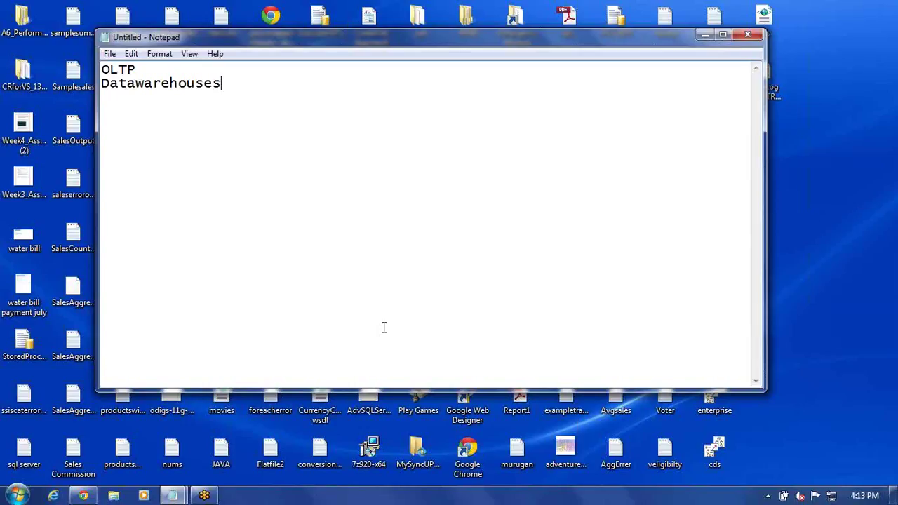
{"action": "key", "text": "Return"}
{"action": "key", "text": "Return"}
{"action": "type", "text": "SqlServer 2014 trial version"}
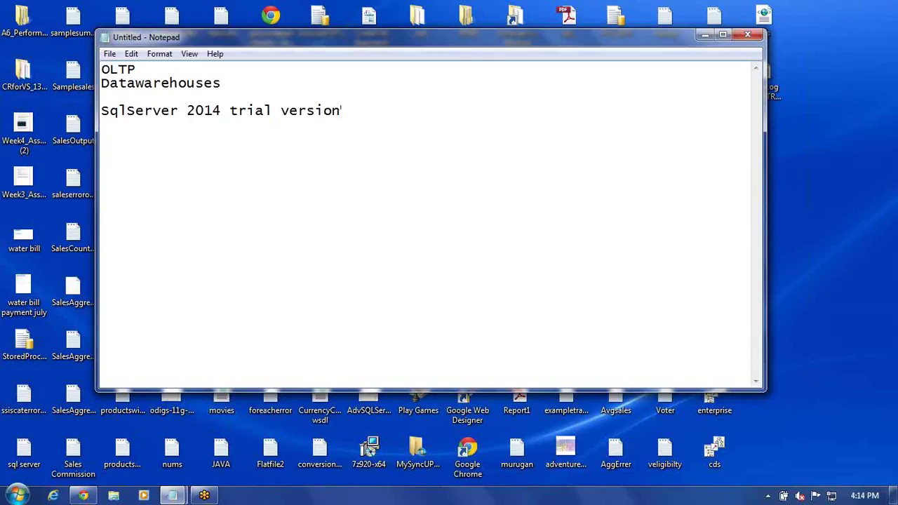
{"action": "key", "text": "Return"}
{"action": "type", "text": "2.2gb ("}
Step: List sqlserver, integration services, analysis services and reporting services on separate lines beneath the trial version note
{"action": "key", "text": "Return"}
{"action": "type", "text": "sqlserver"}
{"action": "key", "text": "Return"}
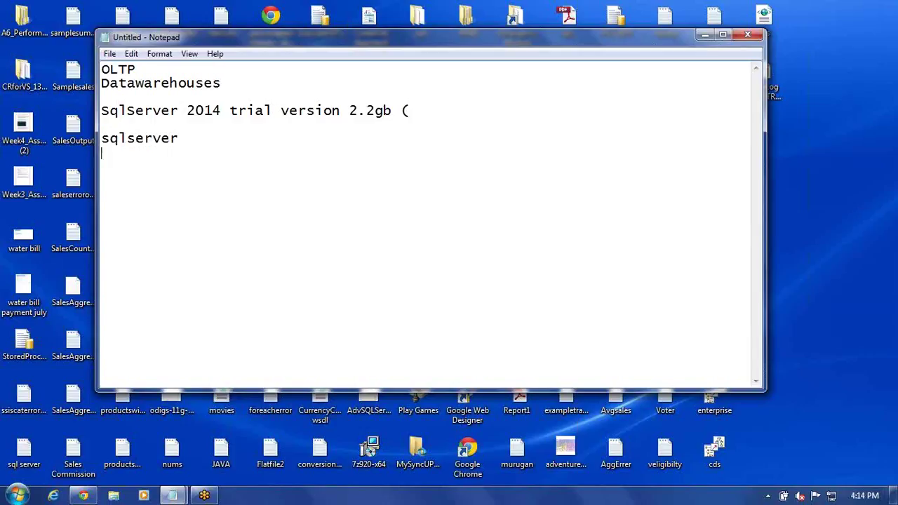
{"action": "type", "text": "integration services "}
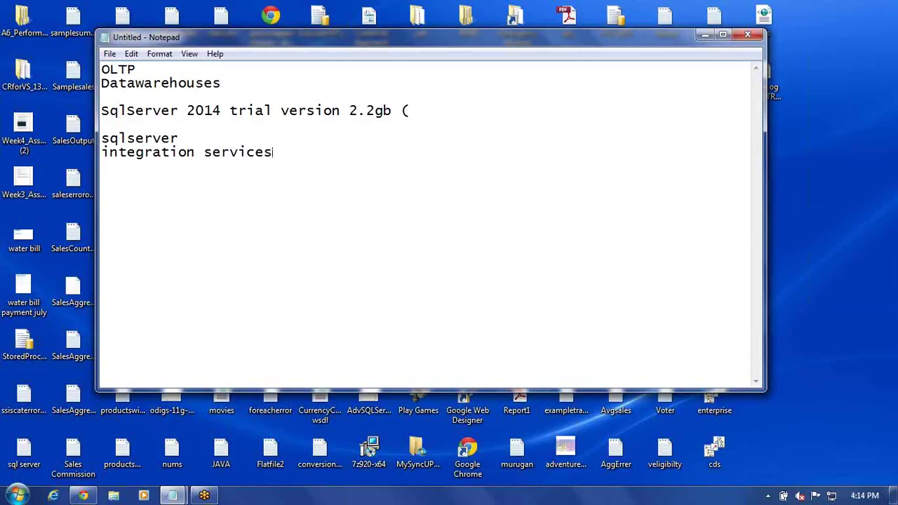
{"action": "type", "text": "analysis services"}
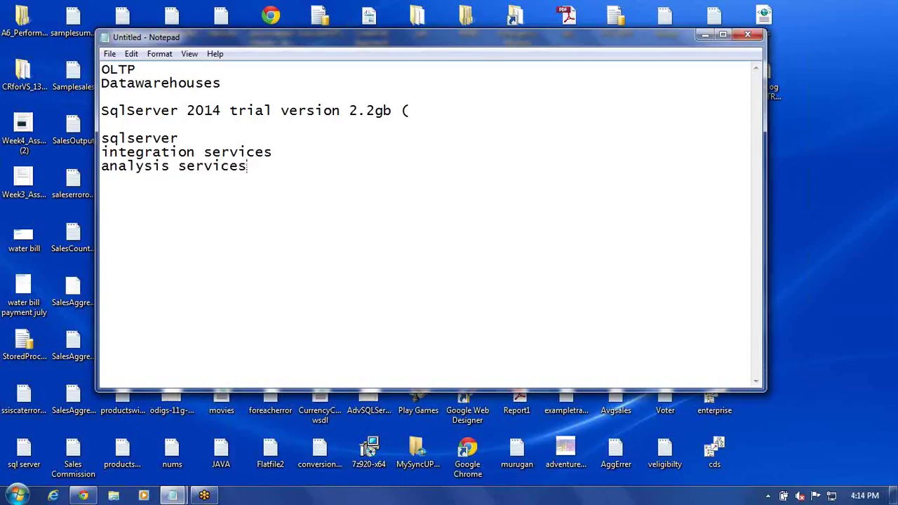
{"action": "key", "text": "Return"}
{"action": "type", "text": "reportin"}
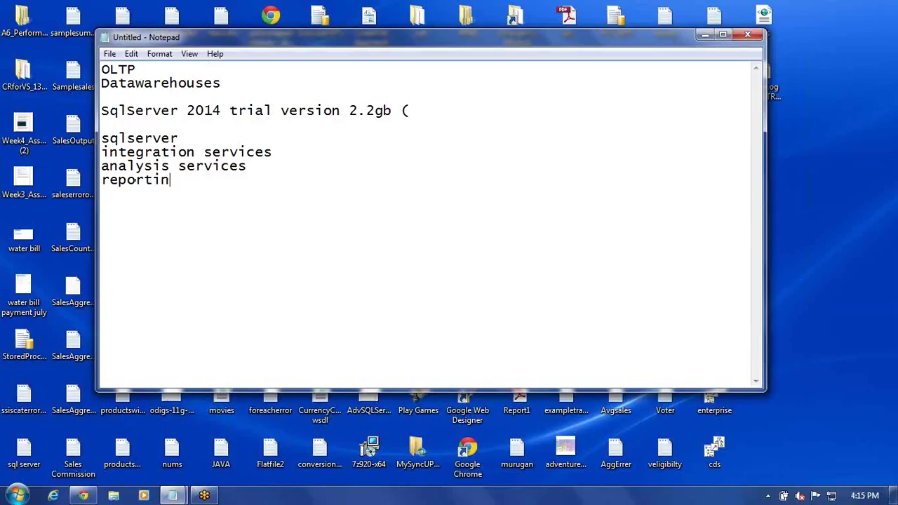
{"action": "type", "text": "g services"}
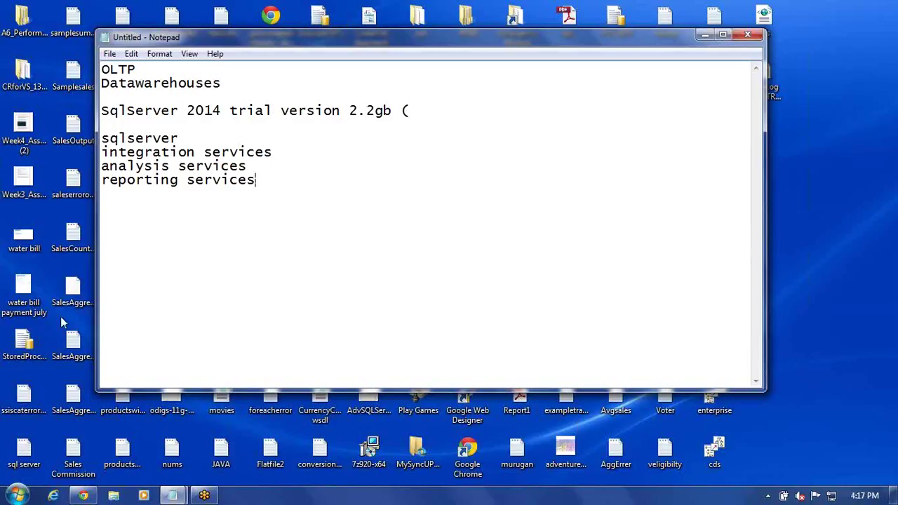
Step: Launch SQL Server 2014 Management Studio and try to connect to the local Database Engine with Windows Authentication
{"action": "left_click", "coordinate": [14, 497]}
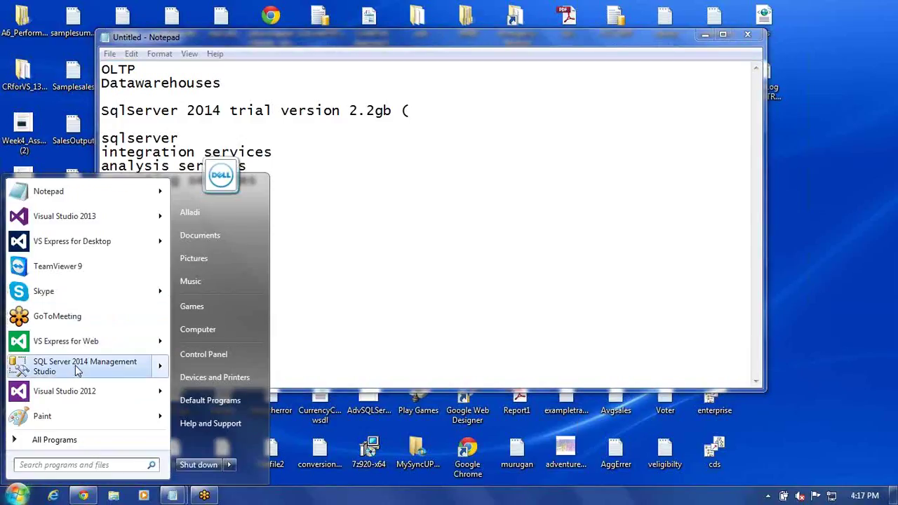
{"action": "mouse_move", "coordinate": [77, 370]}
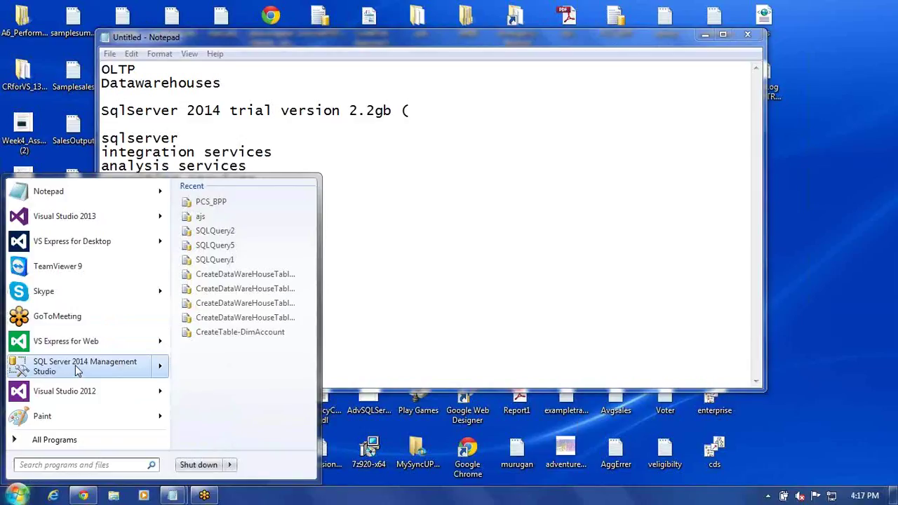
{"action": "left_click", "coordinate": [79, 369]}
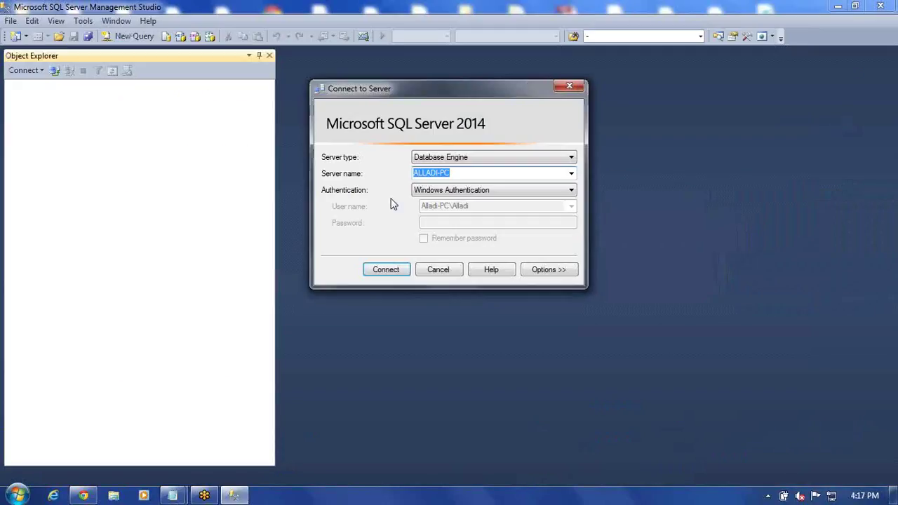
{"action": "left_click", "coordinate": [379, 273]}
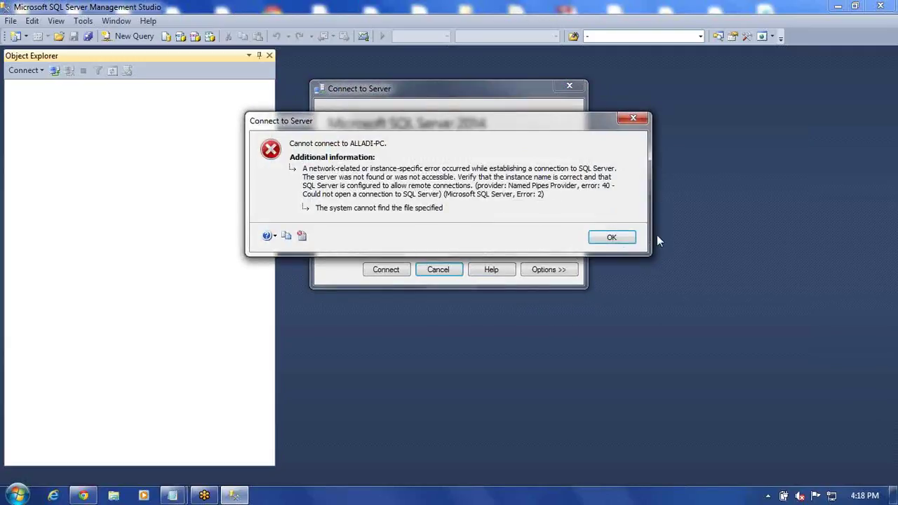
{"action": "left_click", "coordinate": [620, 239]}
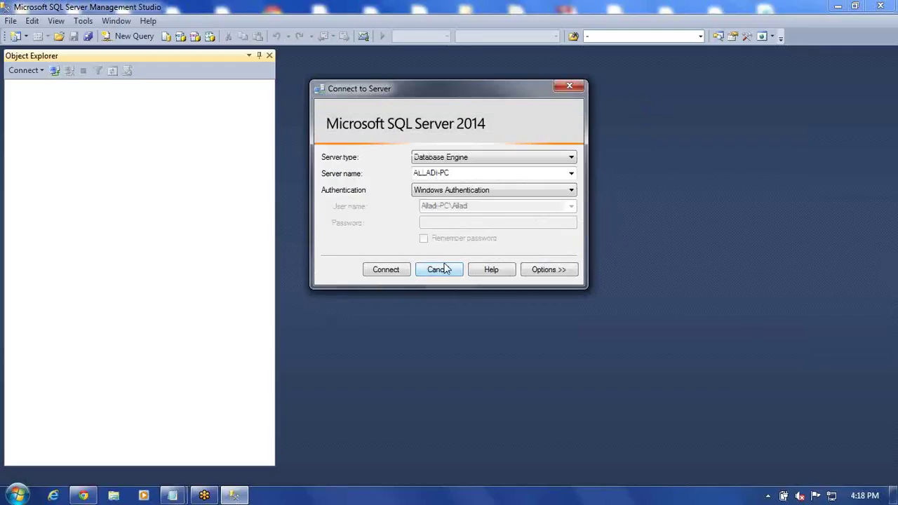
{"action": "left_click", "coordinate": [441, 269]}
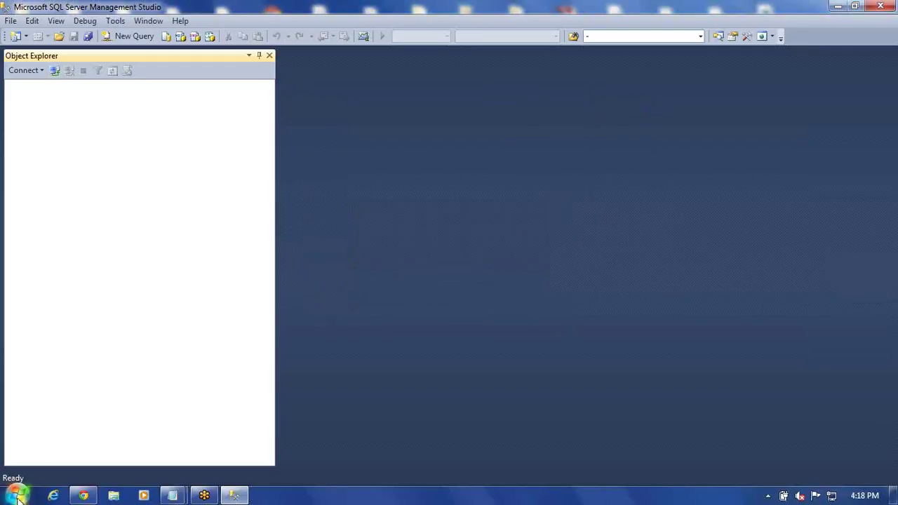
Step: Open SQL Server 2014 Configuration Manager and start the SQL Server (MSSQLSERVER) service
{"action": "left_click", "coordinate": [17, 495]}
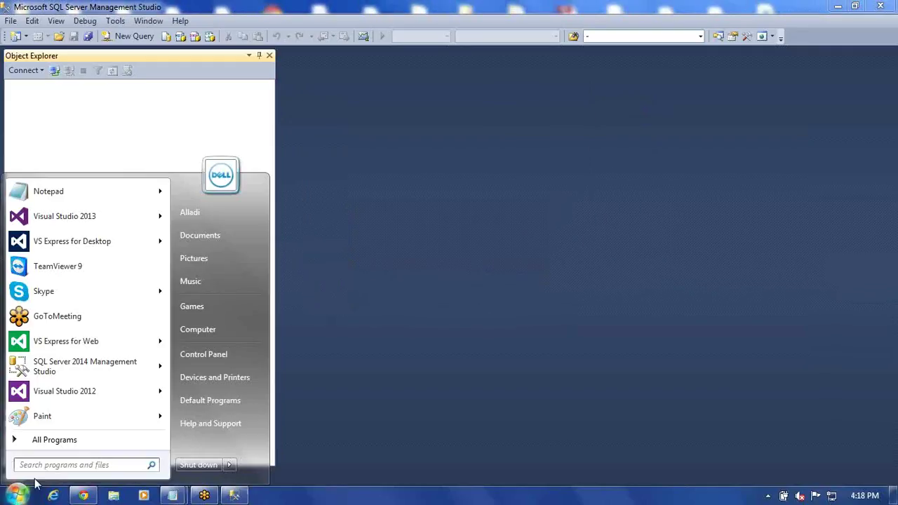
{"action": "mouse_move", "coordinate": [42, 420]}
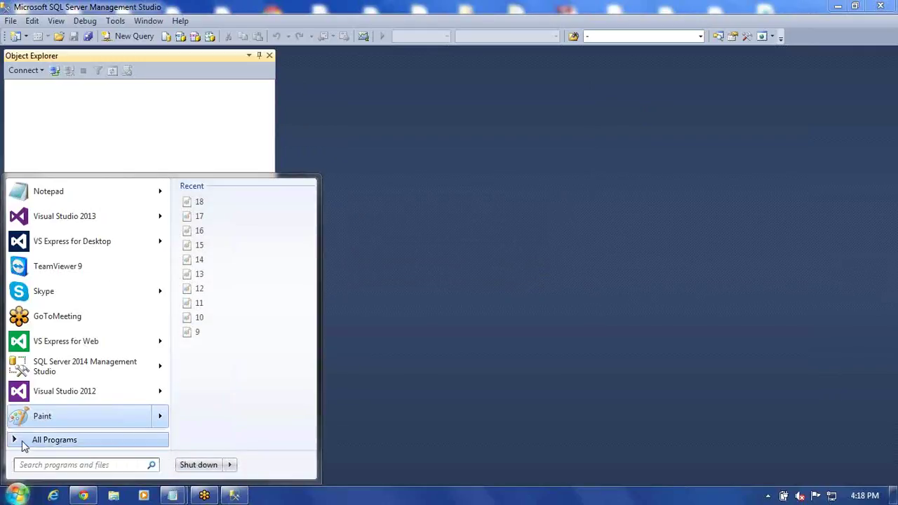
{"action": "left_click", "coordinate": [21, 440]}
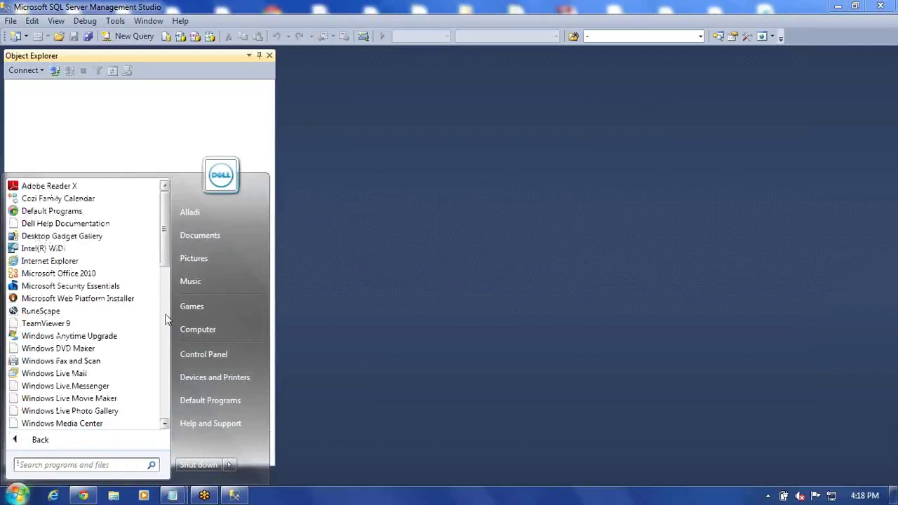
{"action": "scroll", "coordinate": [158, 323], "scroll_direction": "down", "scroll_amount": 6}
{"action": "scroll", "coordinate": [167, 353], "scroll_direction": "down", "scroll_amount": 1}
{"action": "left_click", "coordinate": [166, 353]}
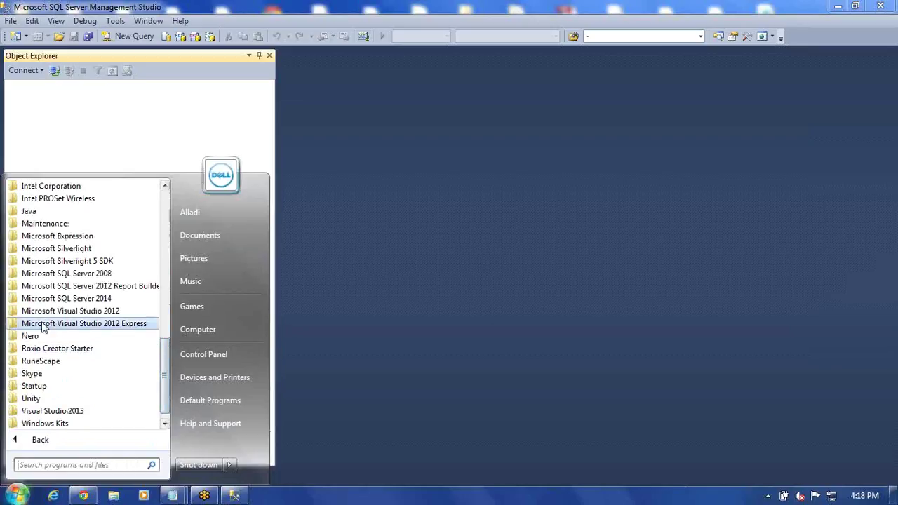
{"action": "left_click", "coordinate": [28, 298]}
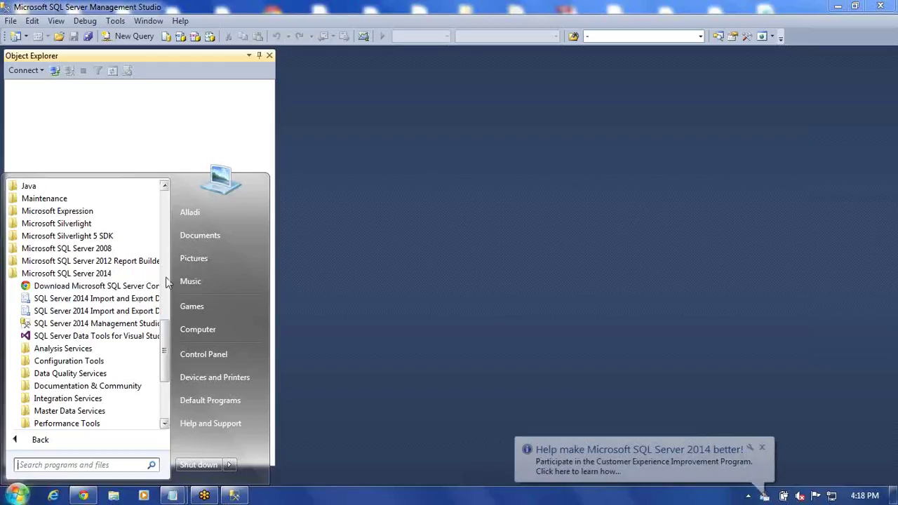
{"action": "left_click", "coordinate": [83, 362]}
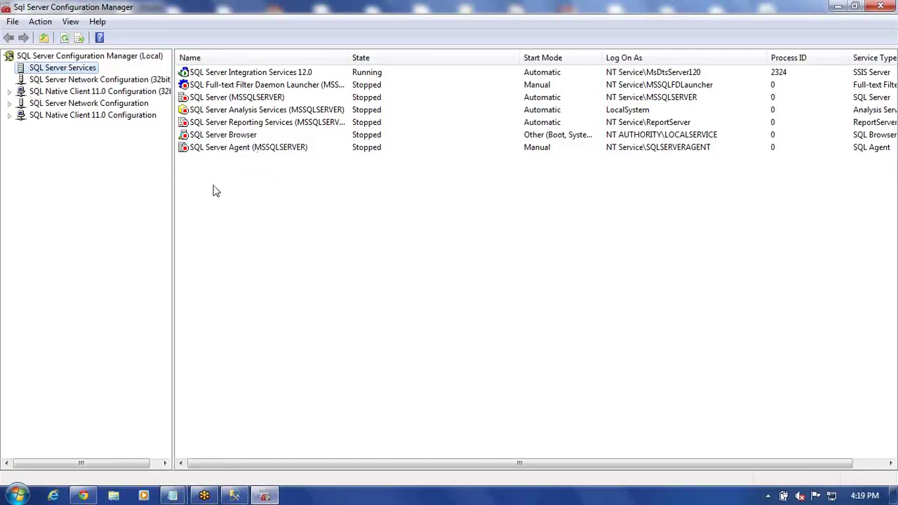
{"action": "right_click", "coordinate": [238, 102]}
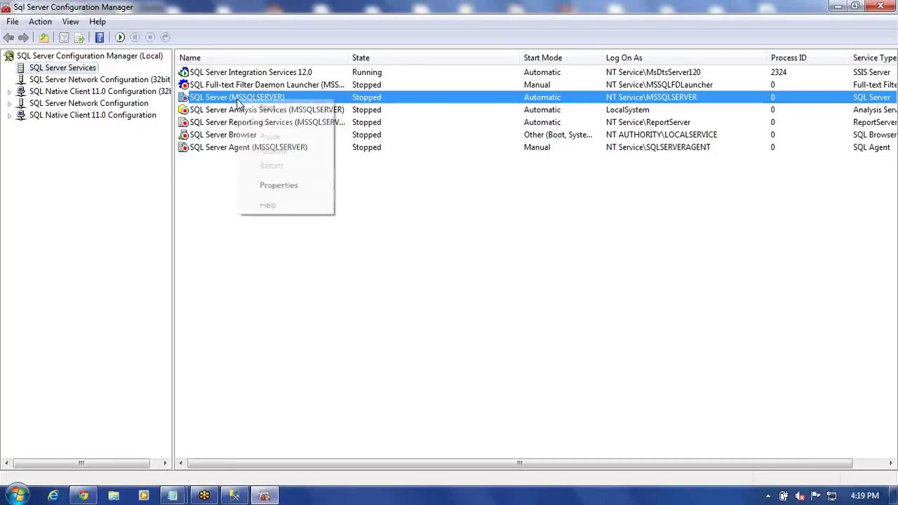
{"action": "left_click", "coordinate": [263, 108]}
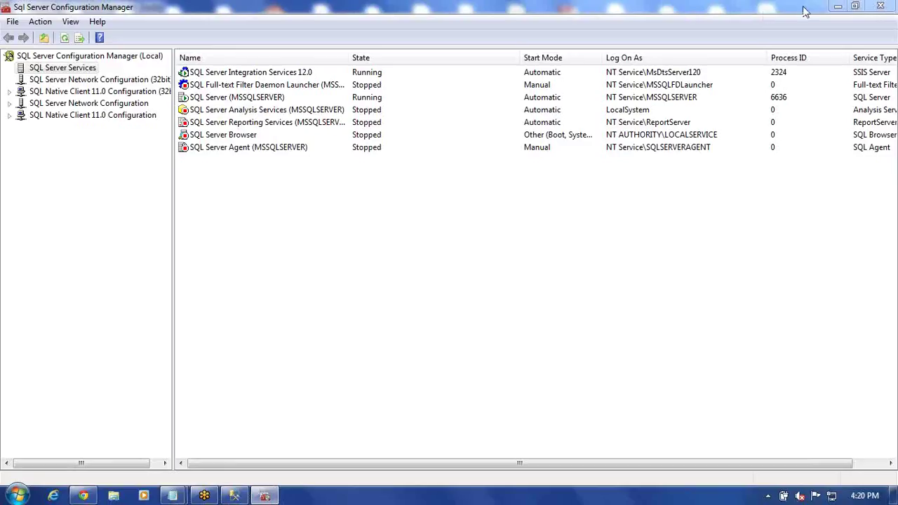
Step: Return to Management Studio and connect to the local Database Engine with Windows Authentication
{"action": "left_click", "coordinate": [839, 6]}
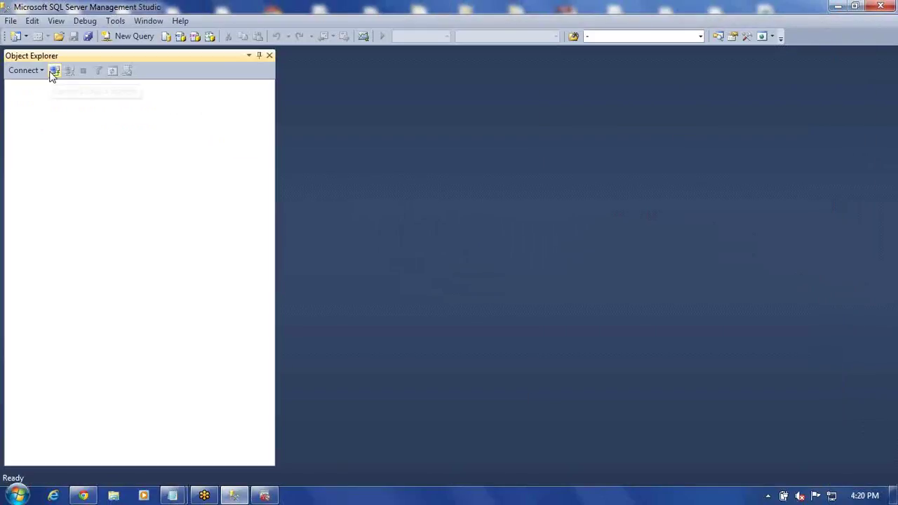
{"action": "left_click", "coordinate": [54, 72]}
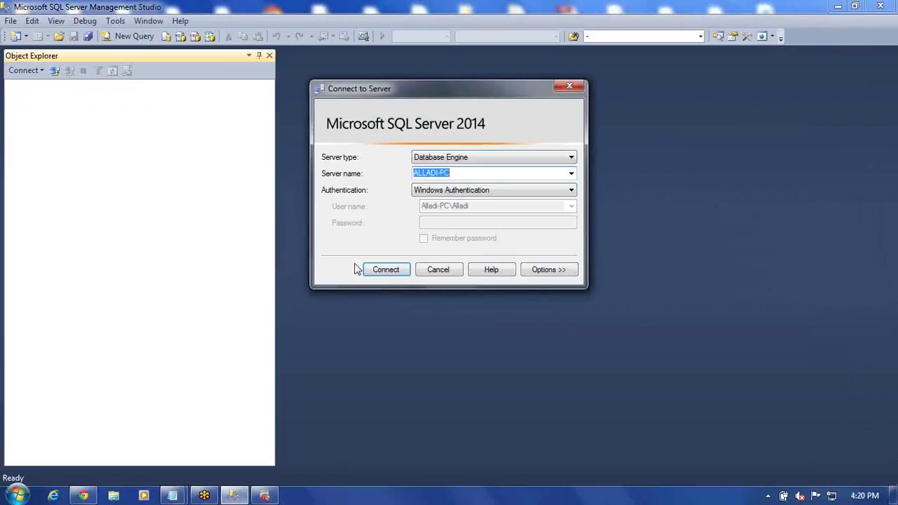
{"action": "left_click", "coordinate": [375, 273]}
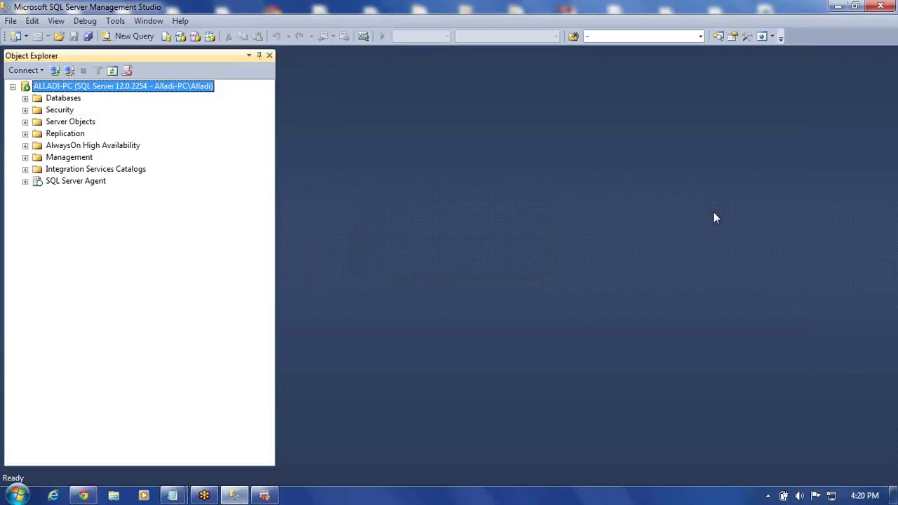
Step: Browse the tables of the AdventureWorksDW2014 database and examine the columns of dbo.DimAccount
{"action": "left_click", "coordinate": [25, 98]}
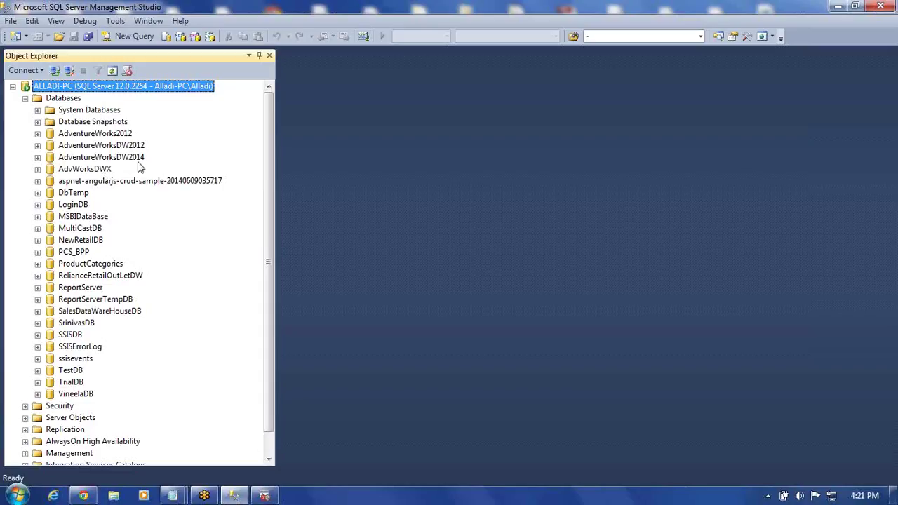
{"action": "left_click", "coordinate": [38, 159]}
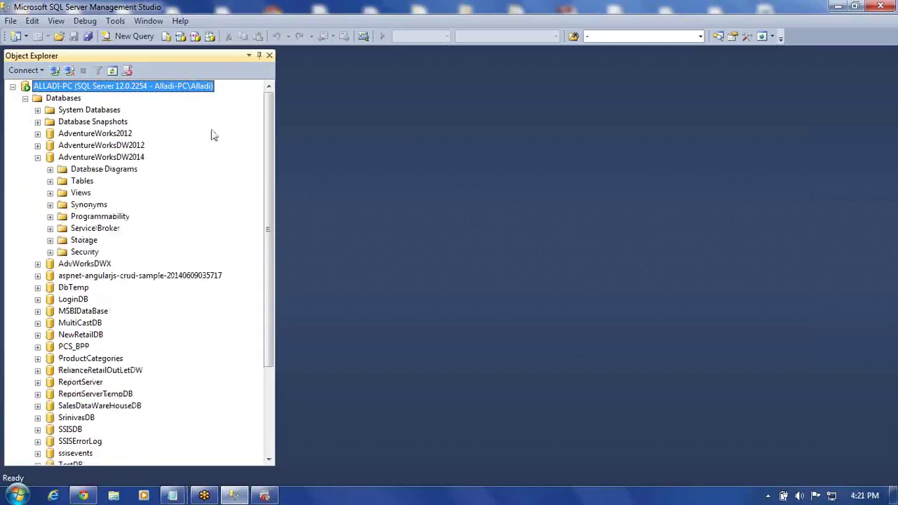
{"action": "left_click", "coordinate": [50, 181]}
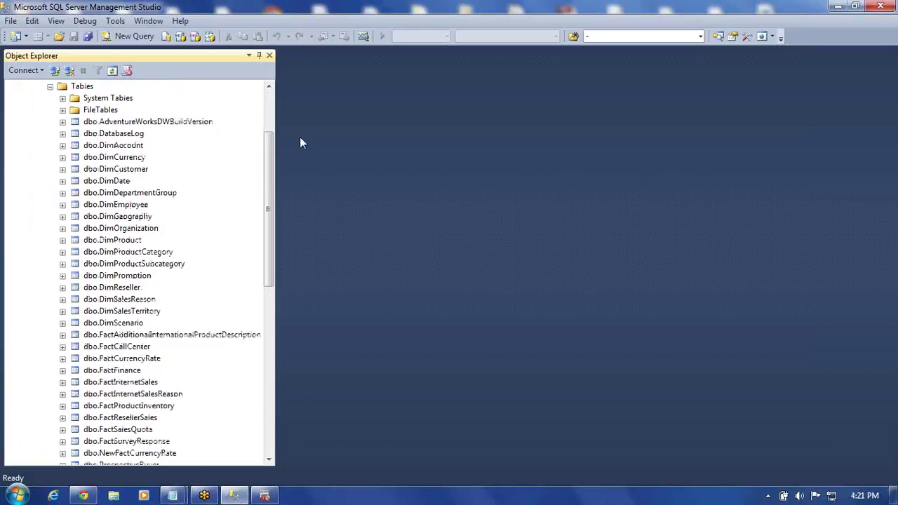
{"action": "left_click", "coordinate": [62, 146]}
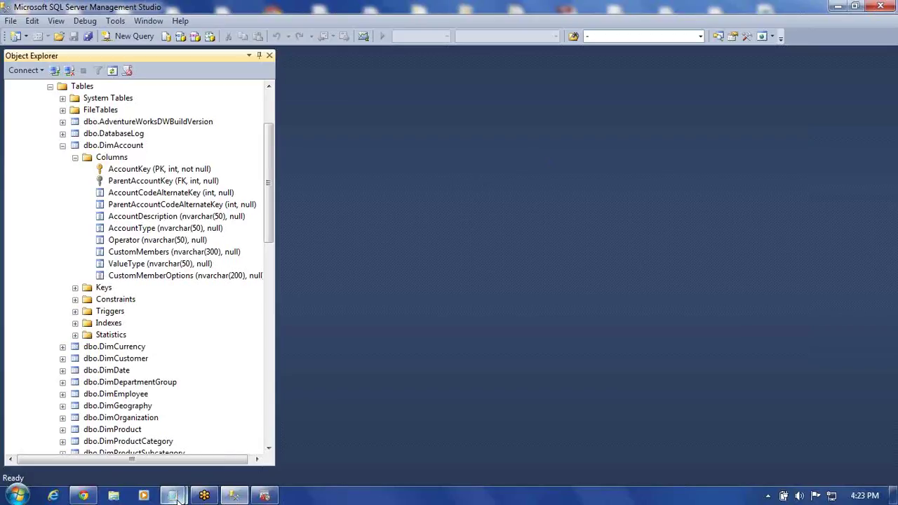
Step: Switch to the Notepad notes and delete "2.2gb (" from the SqlServer 2014 trial version line
{"action": "mouse_move", "coordinate": [177, 498]}
{"action": "mouse_move", "coordinate": [242, 442]}
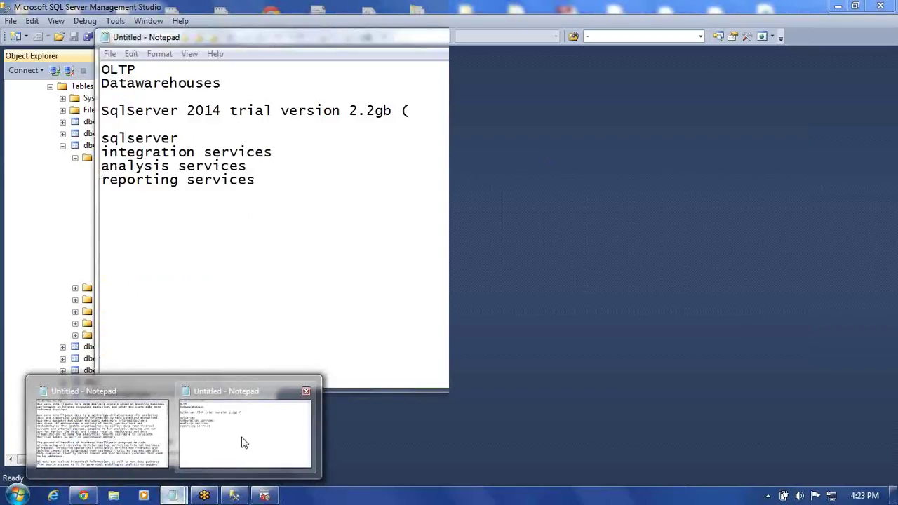
{"action": "left_click", "coordinate": [241, 442]}
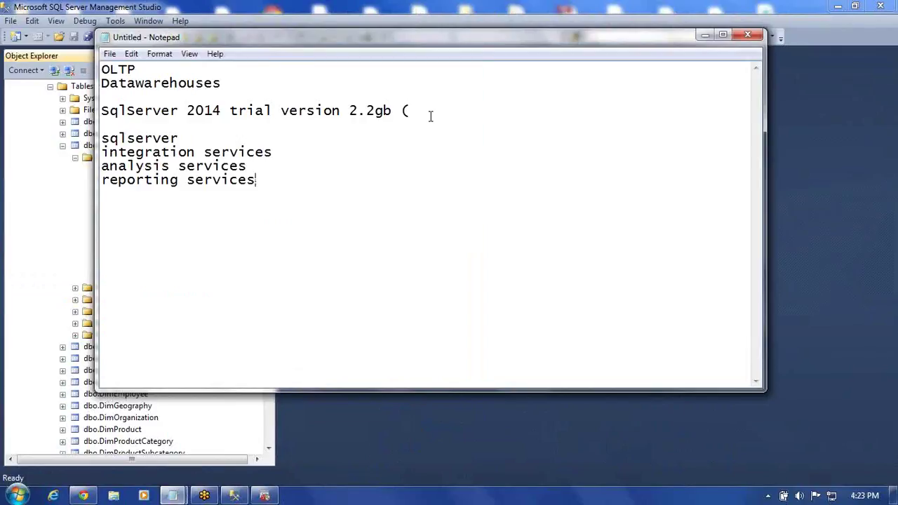
{"action": "left_click", "coordinate": [355, 109]}
{"action": "key", "text": "shift+Right"}
{"action": "key", "text": "shift+Right"}
{"action": "key", "text": "shift+Right"}
{"action": "key", "text": "shift+Right"}
{"action": "key", "text": "shift+Right"}
{"action": "key", "text": "shift+Right"}
{"action": "key", "text": "shift+Right"}
{"action": "key", "text": "shift+Right"}
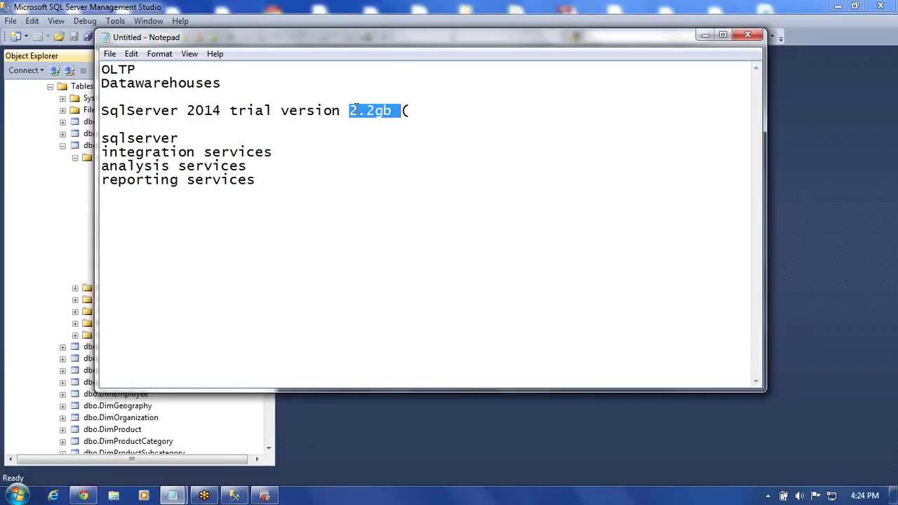
{"action": "key", "text": "Delete"}
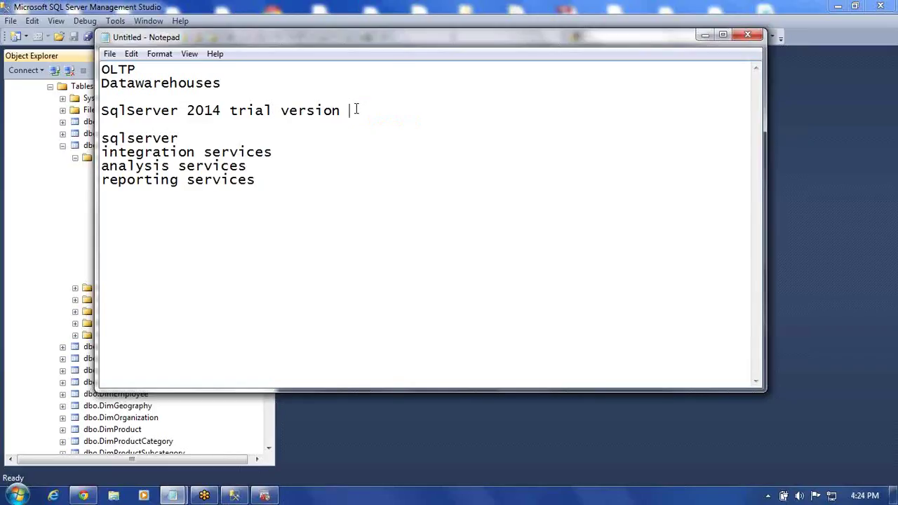
Step: Add the line "SSDT_BI 2013" beneath the trial version line, followed by extra blank lines
{"action": "key", "text": "Return"}
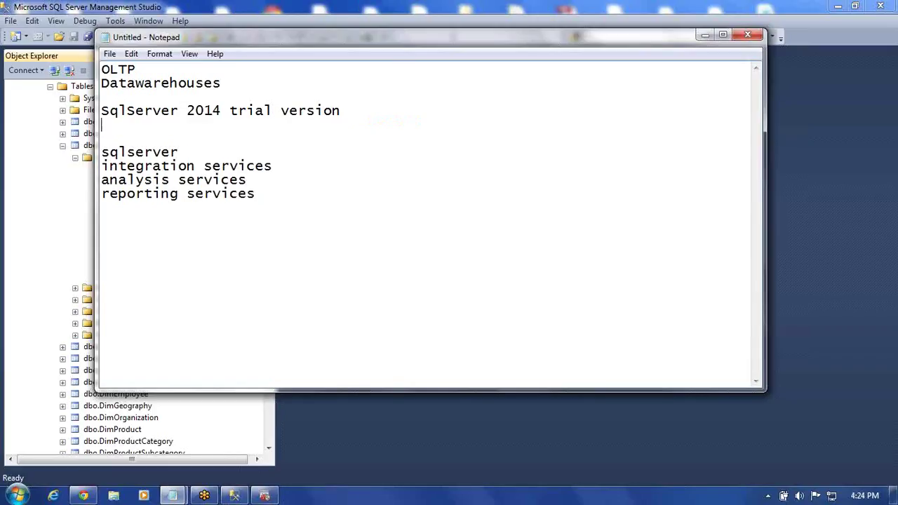
{"action": "type", "text": "SSDT_BI 2013"}
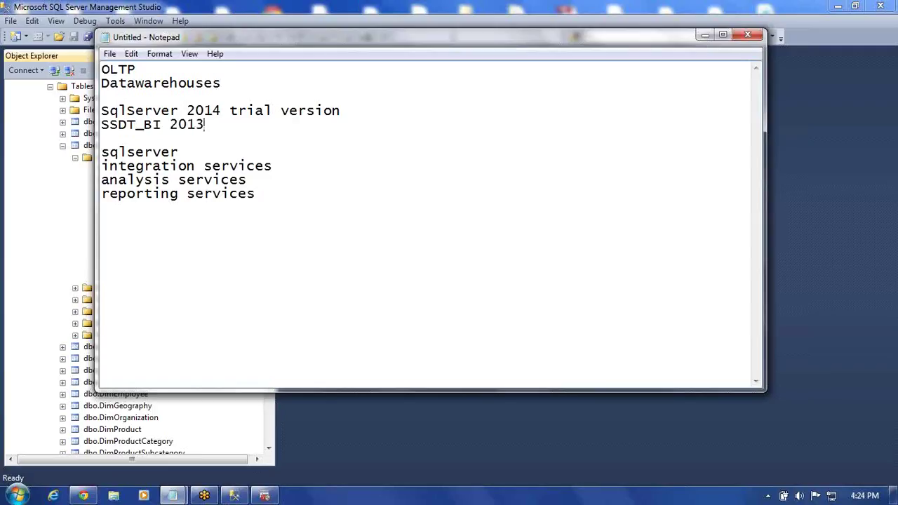
{"action": "key", "text": "Return"}
{"action": "key", "text": "Return"}
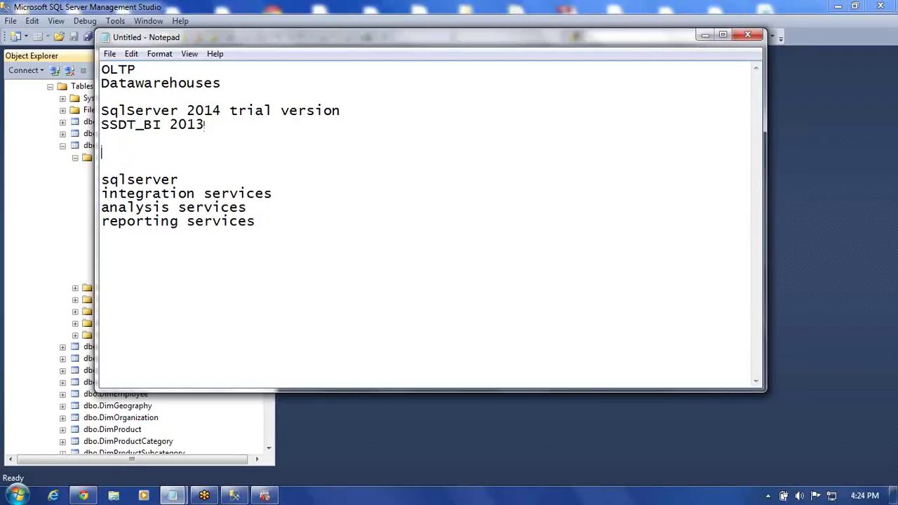
Step: Below the reporting services line, leave a blank line and add the lines XML, Webservices, Http and Ftp
{"action": "left_click", "coordinate": [294, 224]}
{"action": "key", "text": "Return"}
{"action": "type", "text": "xML"}
{"action": "key", "text": "Return"}
{"action": "type", "text": "Webservices "}
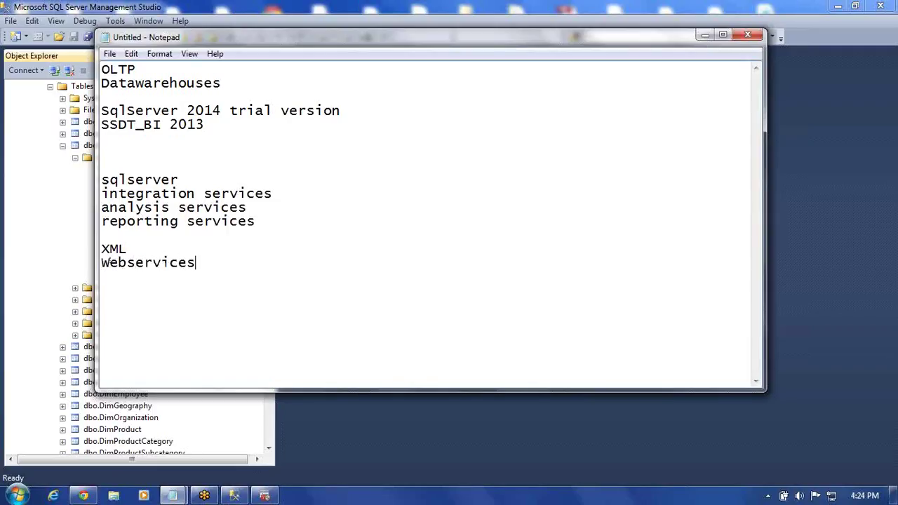
{"action": "type", "text": "Htt"}
{"action": "type", "text": "p "}
{"action": "type", "text": "Ft"}
{"action": "type", "text": "p"}
Step: Add the lines "C#, Vb.Net" and "SMO" beneath Ftp, each preceded by a blank line
{"action": "key", "text": "Return"}
{"action": "key", "text": "Return"}
{"action": "type", "text": "C"}
{"action": "key", "text": "BackSpace"}
{"action": "type", "text": "C#, "}
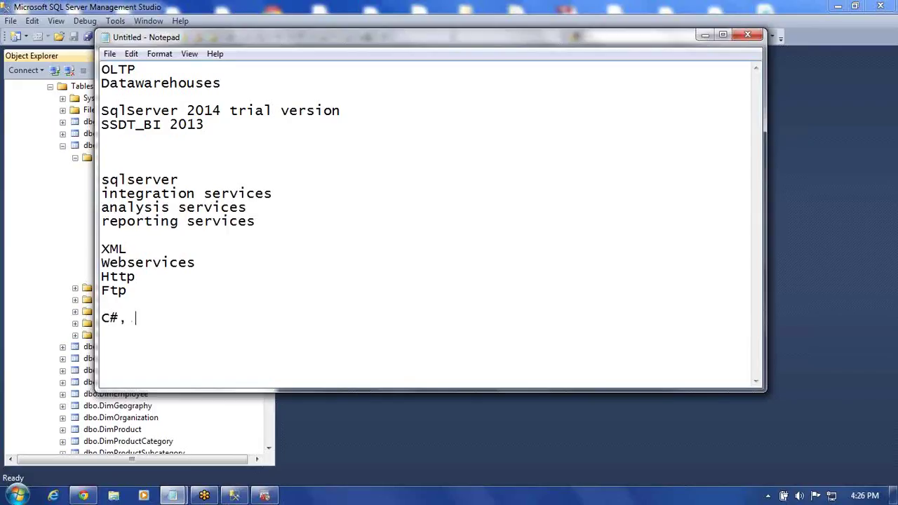
{"action": "type", "text": "Vb.Net"}
{"action": "key", "text": "Return"}
{"action": "type", "text": "SMO"}
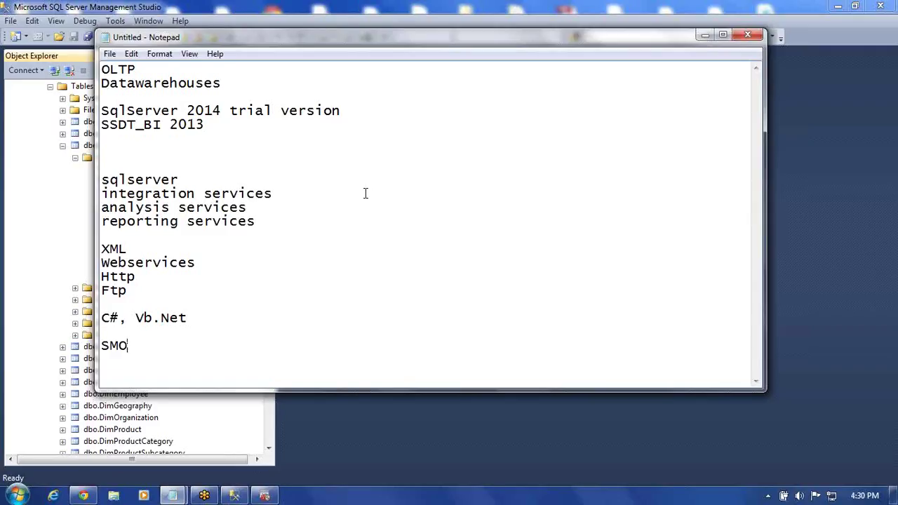
Step: Review the Notepad notes again and check the service list in SQL Server Configuration Manager, then return to Management Studio
{"action": "left_click", "coordinate": [705, 35]}
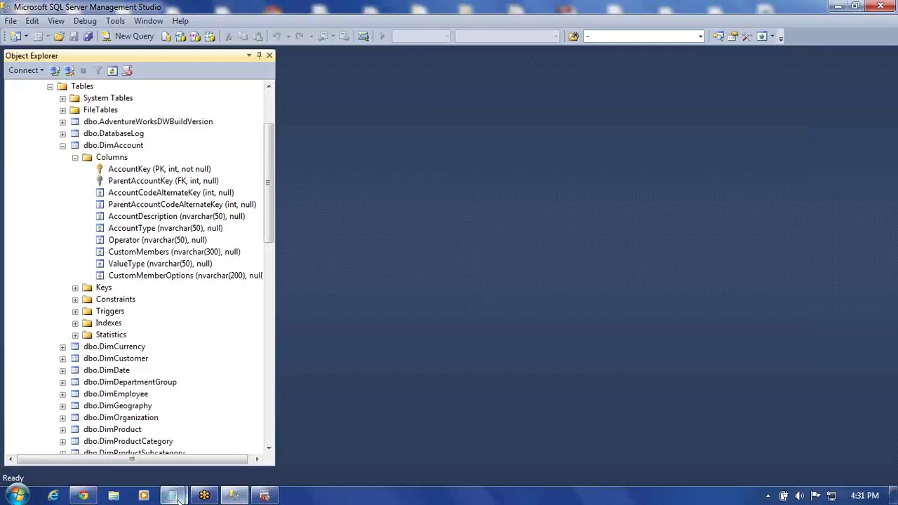
{"action": "mouse_move", "coordinate": [177, 498]}
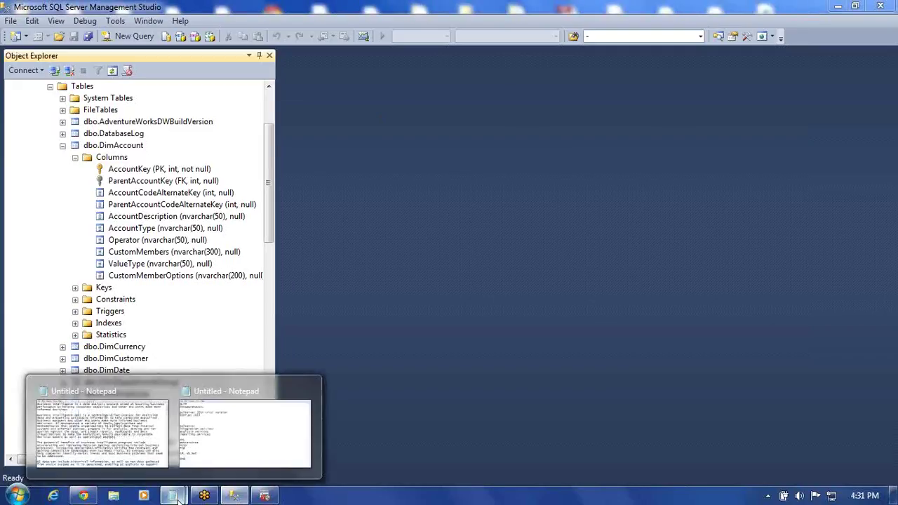
{"action": "left_click", "coordinate": [254, 424]}
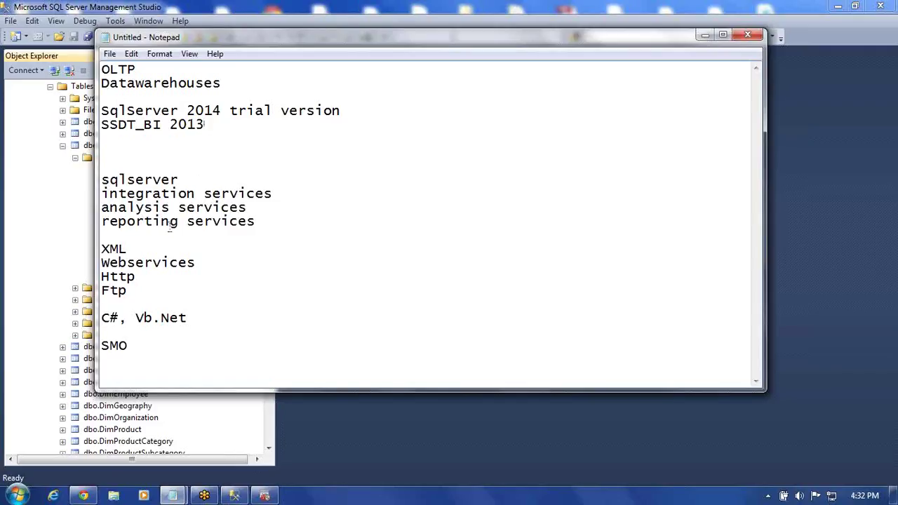
{"action": "left_click", "coordinate": [265, 496]}
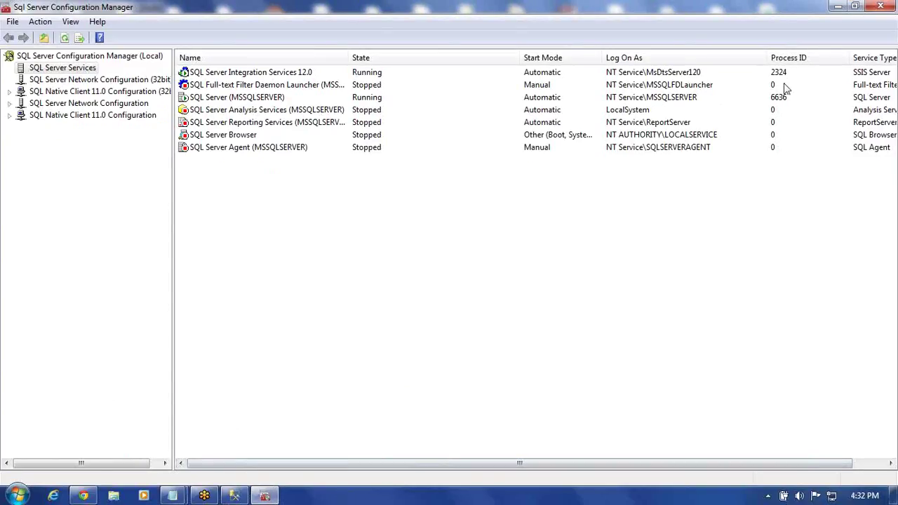
{"action": "left_click", "coordinate": [837, 7]}
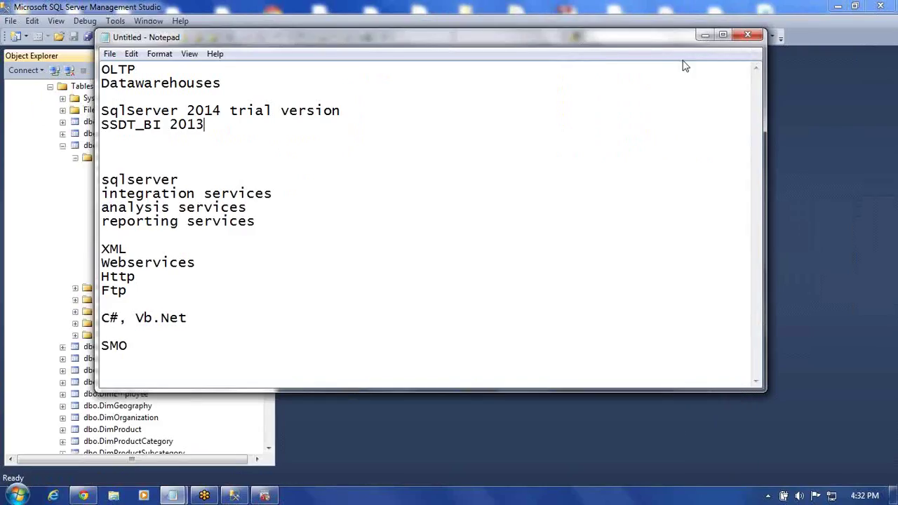
{"action": "left_click", "coordinate": [700, 38]}
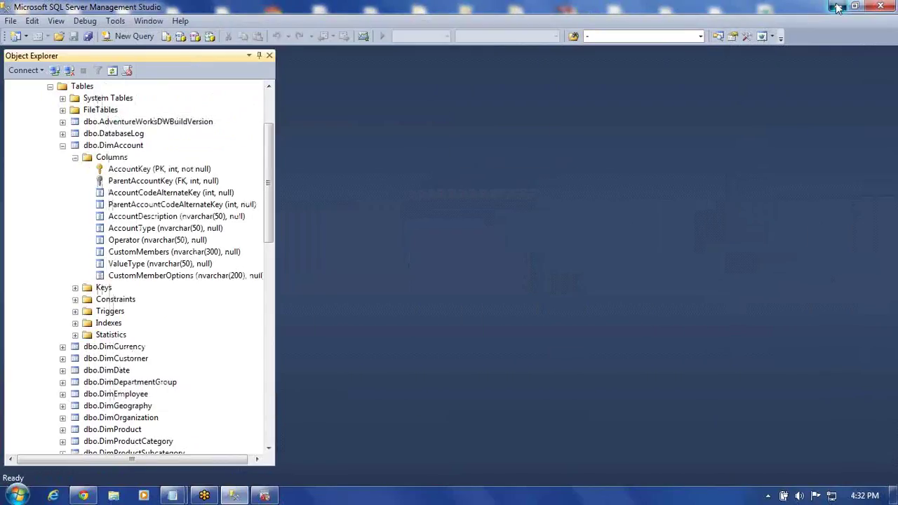
Step: Launch Visual Studio 2013 from the desktop and consult the SSDT_BI 2013 line in the Notepad notes before returning to it
{"action": "left_click", "coordinate": [837, 7]}
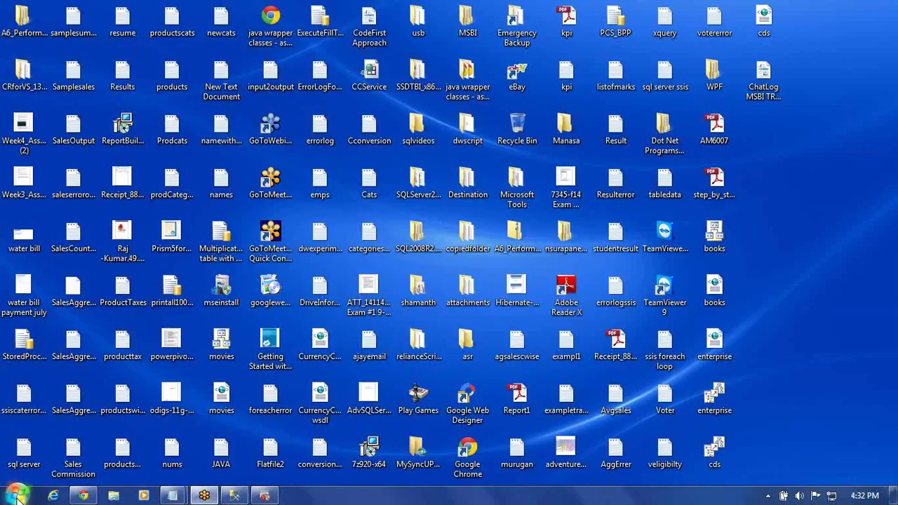
{"action": "left_click", "coordinate": [18, 495]}
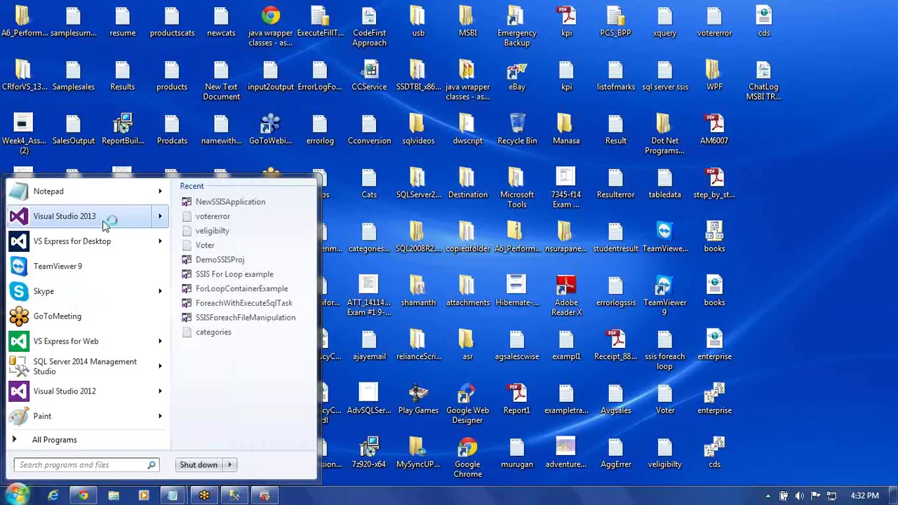
{"action": "left_click", "coordinate": [105, 223]}
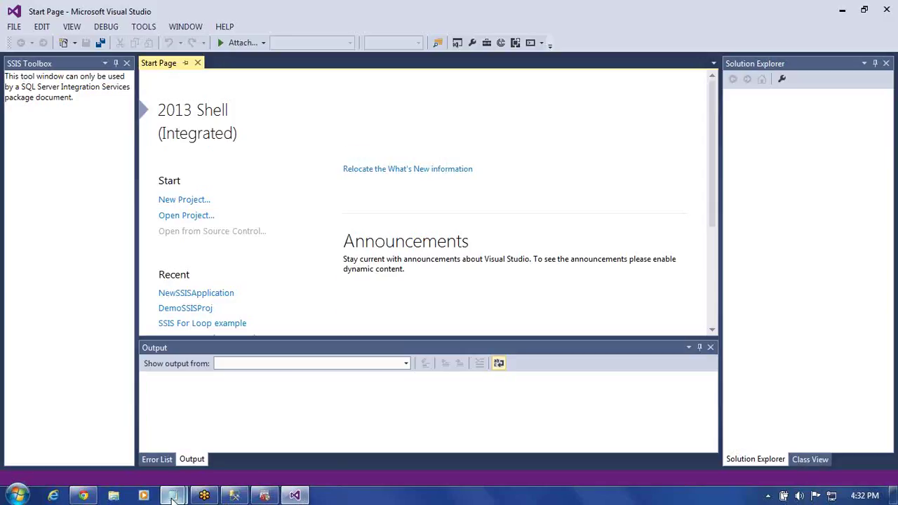
{"action": "mouse_move", "coordinate": [172, 495]}
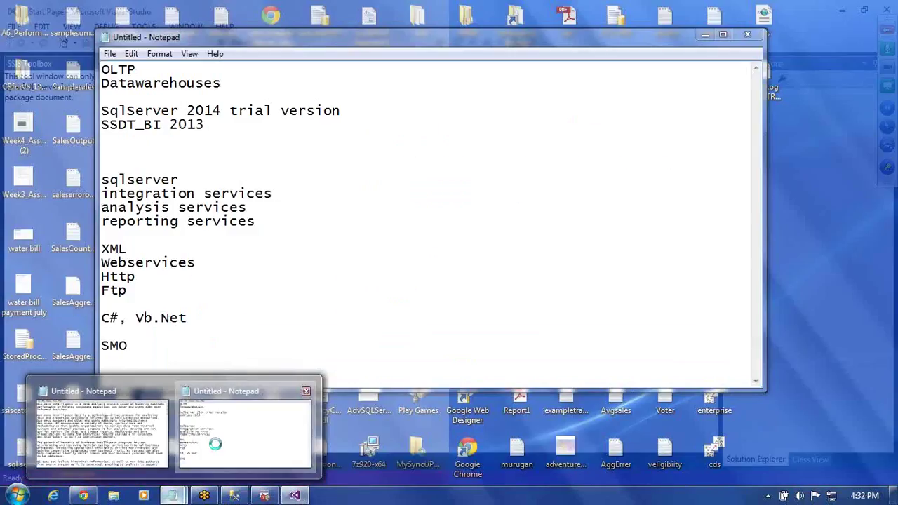
{"action": "left_click", "coordinate": [217, 450]}
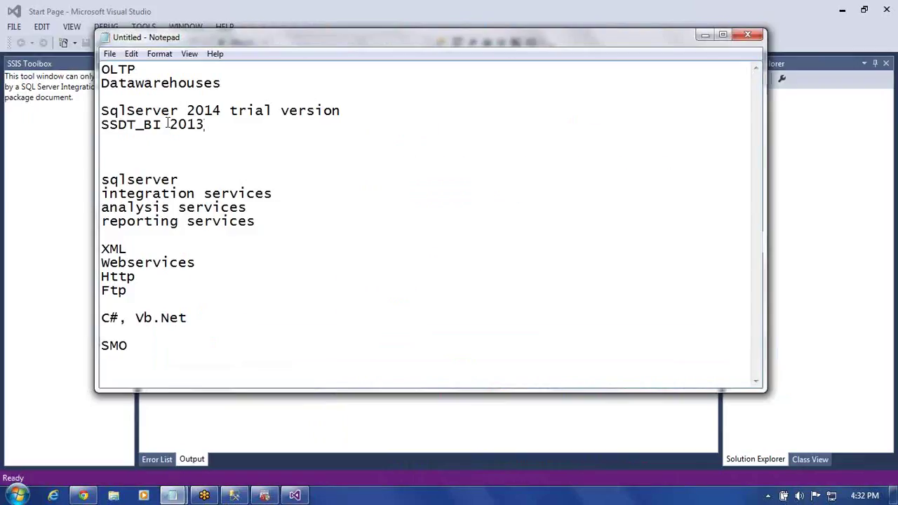
{"action": "left_click", "coordinate": [704, 36]}
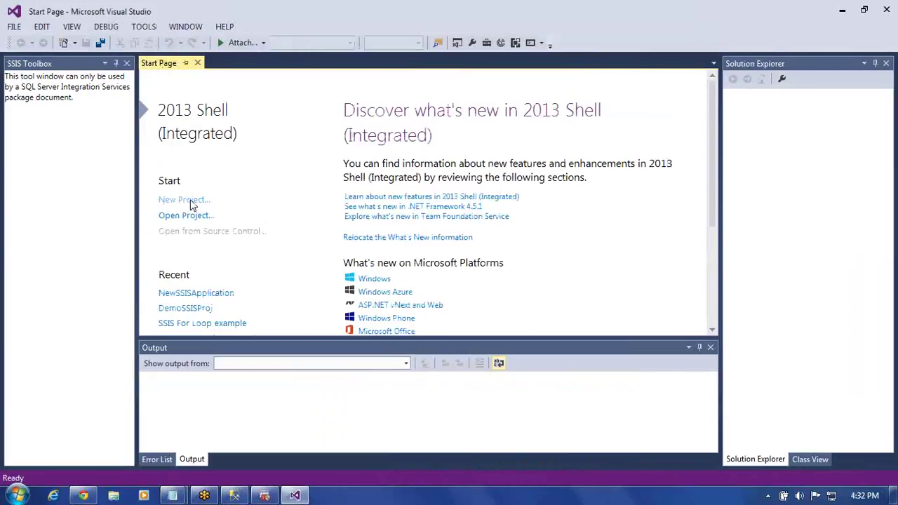
Step: Open the recent SSISForStudentResult solution and examine the contents of the Data Flow Task in StudentResult.dtsx
{"action": "left_click", "coordinate": [14, 27]}
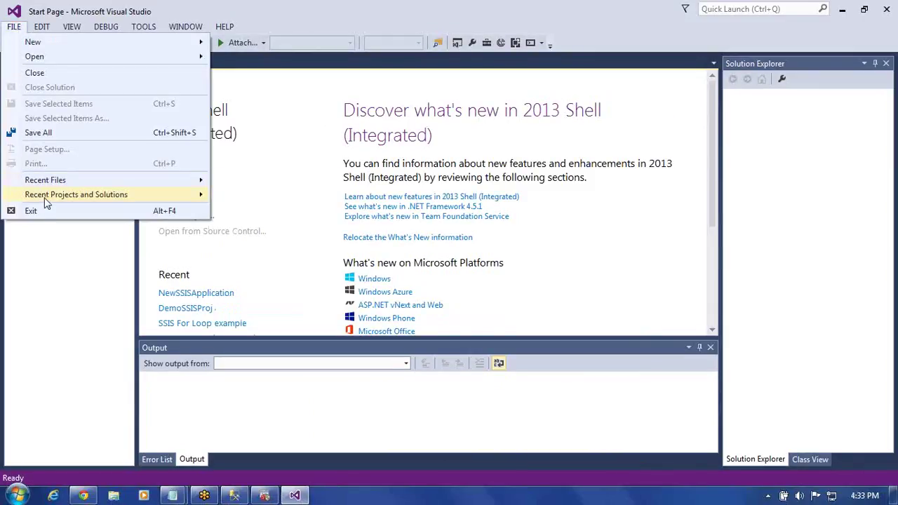
{"action": "mouse_move", "coordinate": [46, 200]}
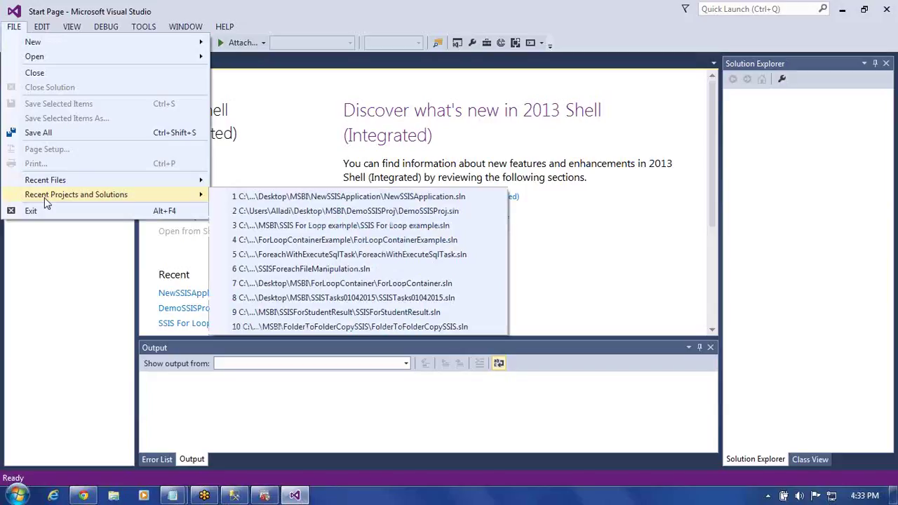
{"action": "left_click", "coordinate": [287, 316]}
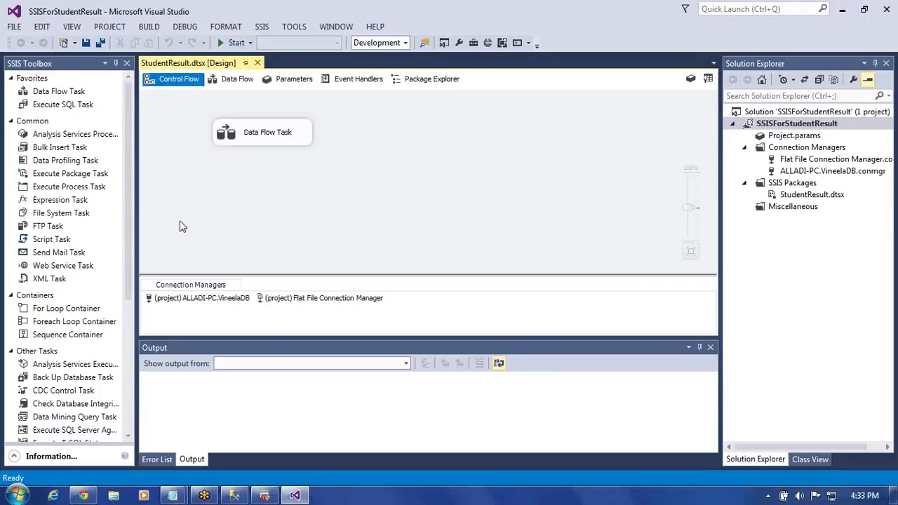
{"action": "double_click", "coordinate": [278, 143]}
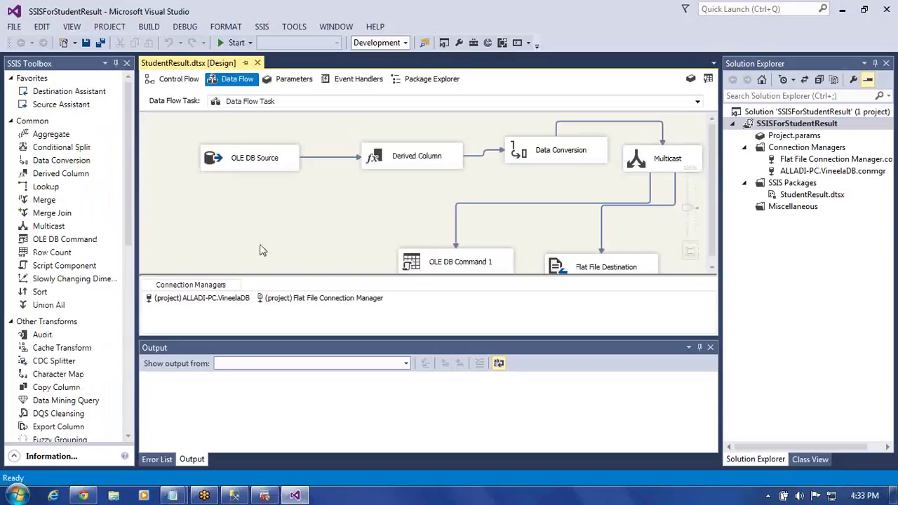
{"action": "left_click", "coordinate": [712, 268]}
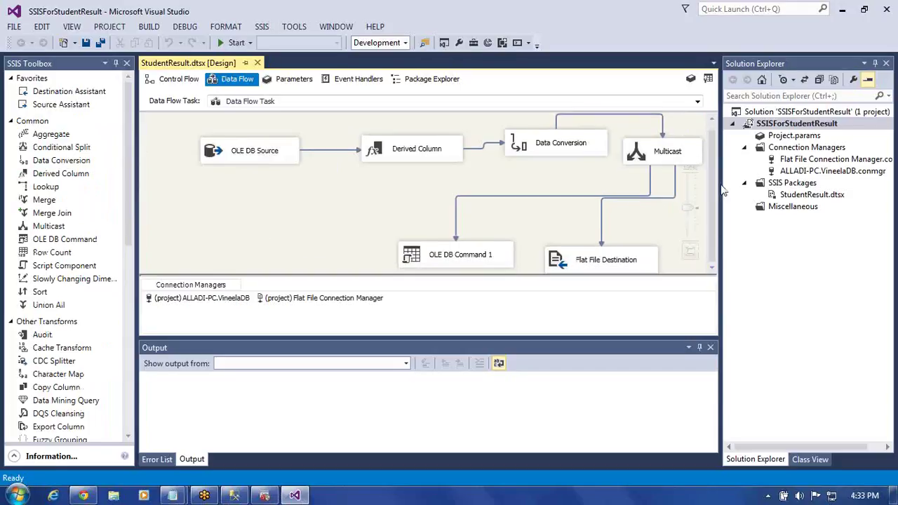
{"action": "left_click", "coordinate": [711, 127]}
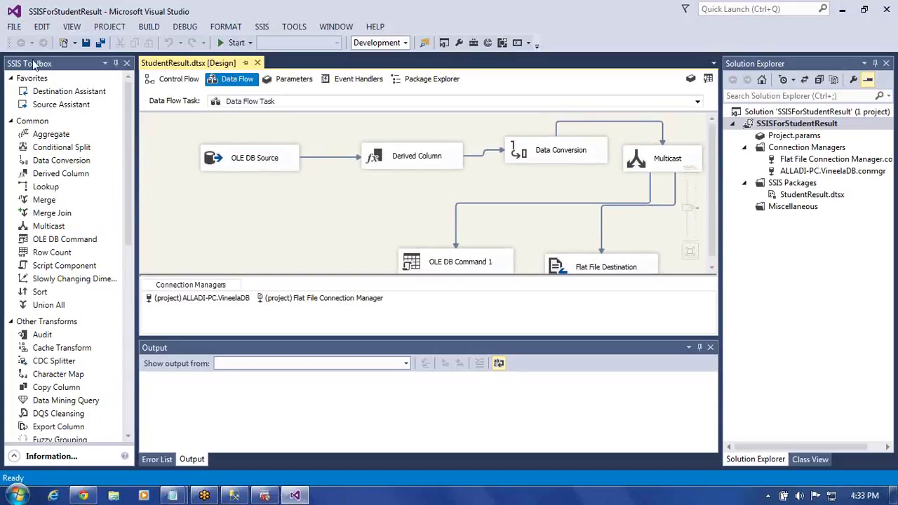
Step: Create a new Integration Services project named "SSISSimple Example" as a new solution and dismiss the Getting Started window
{"action": "left_click", "coordinate": [15, 27]}
{"action": "mouse_move", "coordinate": [209, 42]}
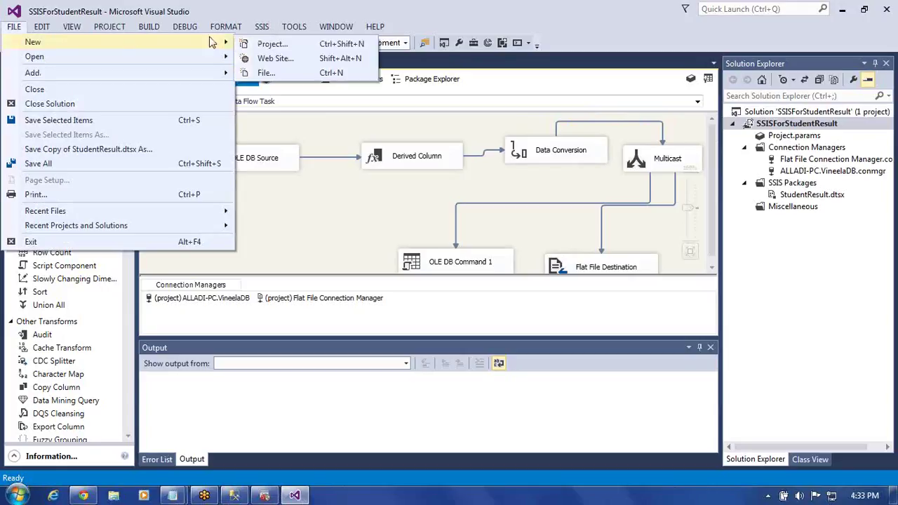
{"action": "left_click", "coordinate": [266, 43]}
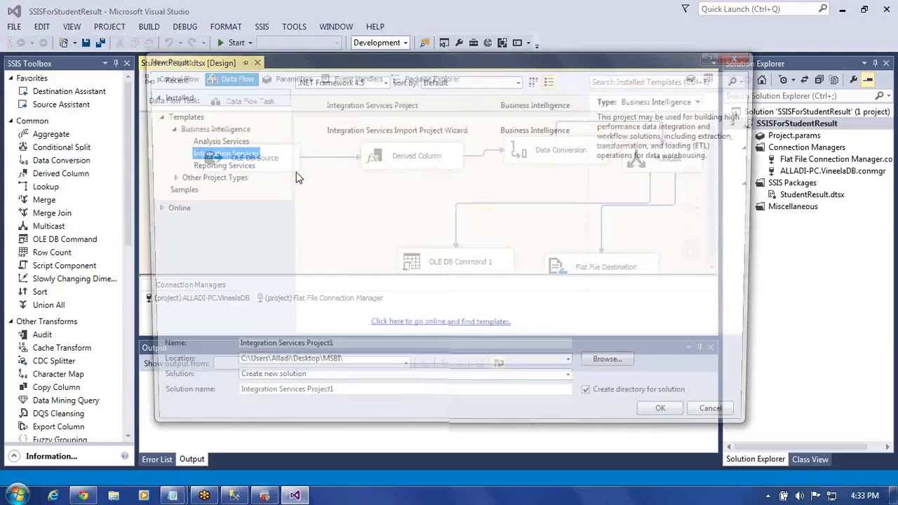
{"action": "key", "text": "BackSpace"}
{"action": "key", "text": "BackSpace"}
{"action": "key", "text": "BackSpace"}
{"action": "key", "text": "BackSpace"}
{"action": "key", "text": "BackSpace"}
{"action": "key", "text": "BackSpace"}
{"action": "key", "text": "BackSpace"}
{"action": "key", "text": "BackSpace"}
{"action": "key", "text": "BackSpace"}
{"action": "key", "text": "BackSpace"}
{"action": "key", "text": "BackSpace"}
{"action": "key", "text": "BackSpace"}
{"action": "key", "text": "BackSpace"}
{"action": "key", "text": "BackSpace"}
{"action": "key", "text": "BackSpace"}
{"action": "key", "text": "BackSpace"}
{"action": "key", "text": "BackSpace"}
{"action": "key", "text": "BackSpace"}
{"action": "key", "text": "BackSpace"}
{"action": "key", "text": "BackSpace"}
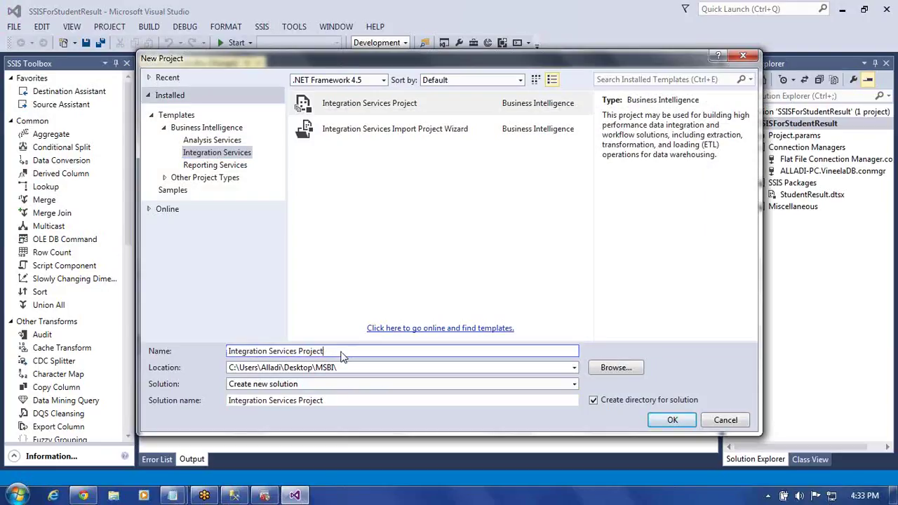
{"action": "type", "text": "S"}
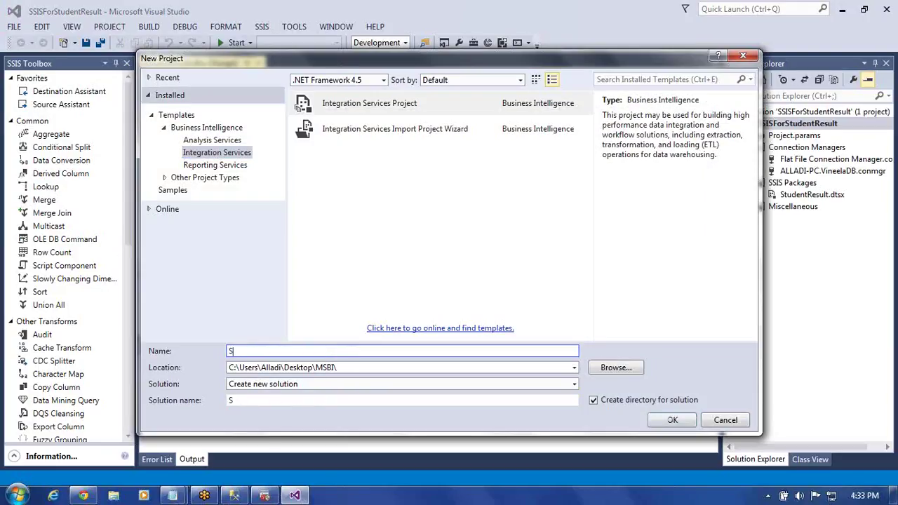
{"action": "type", "text": "SISSimple Example"}
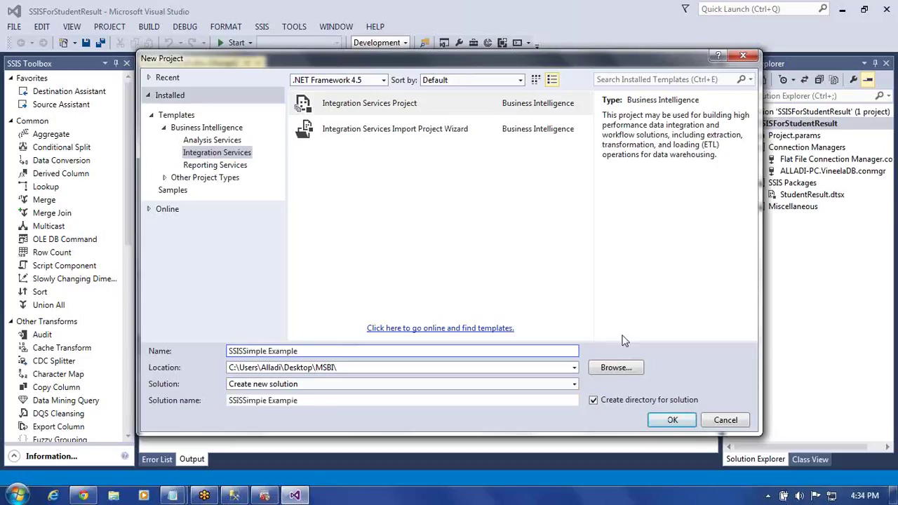
{"action": "left_click", "coordinate": [673, 421]}
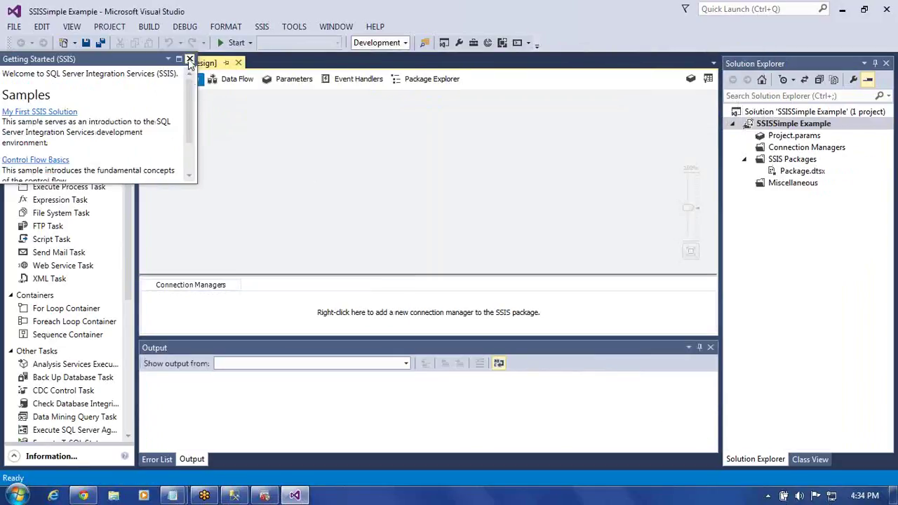
{"action": "left_click", "coordinate": [189, 60]}
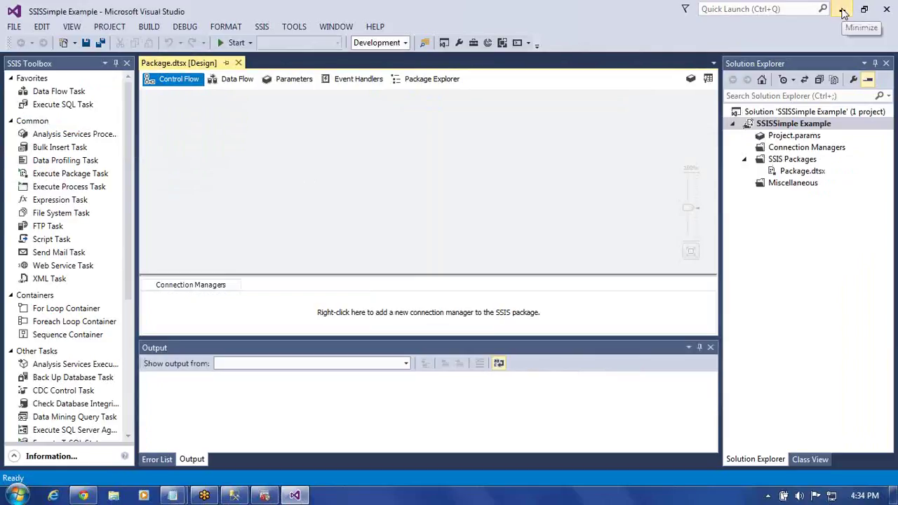
Step: Go to the desktop, view the contents of the Samplesales text file, and close it
{"action": "left_click", "coordinate": [842, 10]}
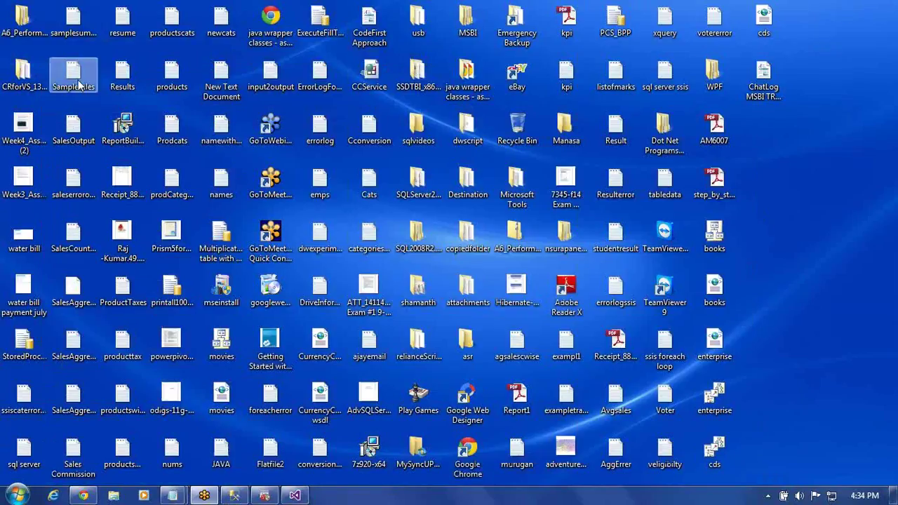
{"action": "double_click", "coordinate": [79, 84]}
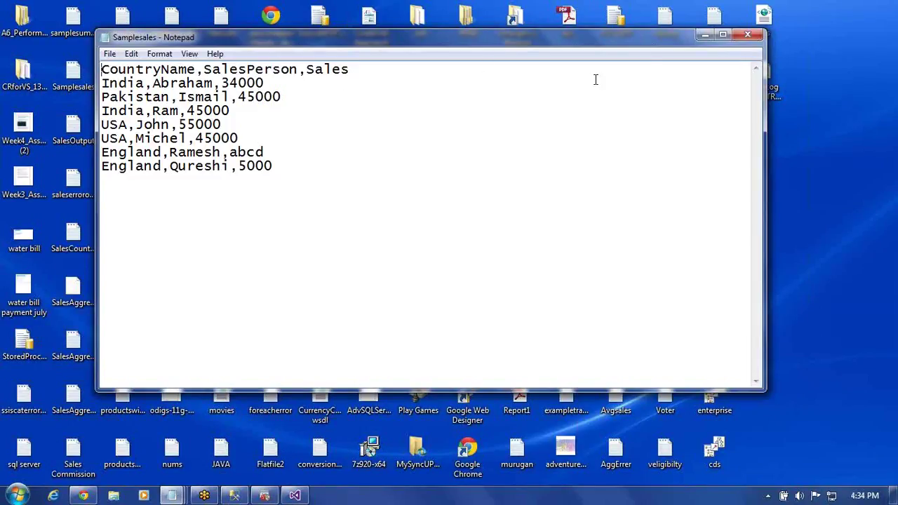
{"action": "left_click", "coordinate": [747, 36]}
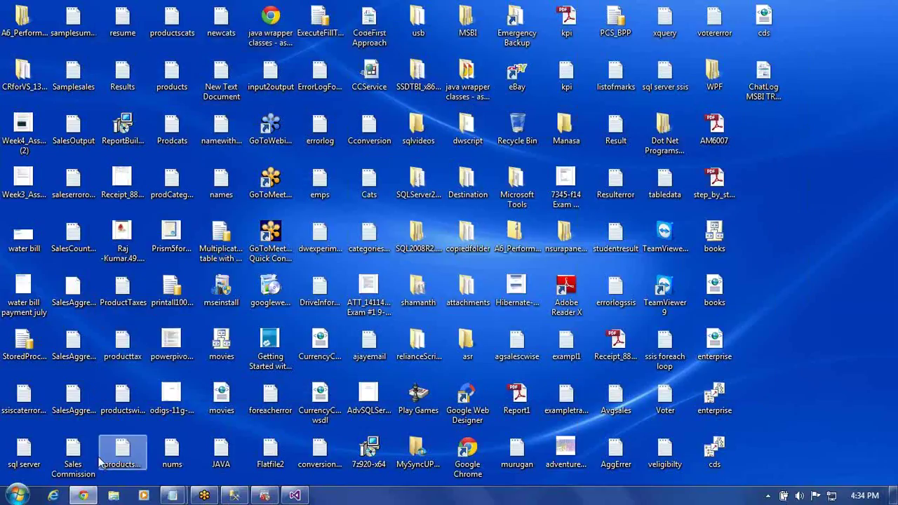
Step: Open a new Notepad document, enter "sales" and erase it to leave the document blank
{"action": "left_click", "coordinate": [16, 496]}
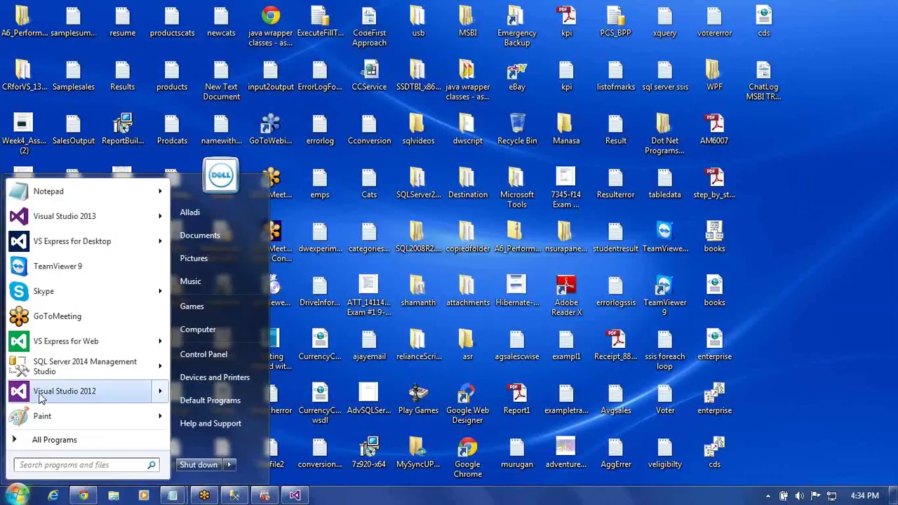
{"action": "left_click", "coordinate": [82, 202]}
{"action": "type", "text": "sal"}
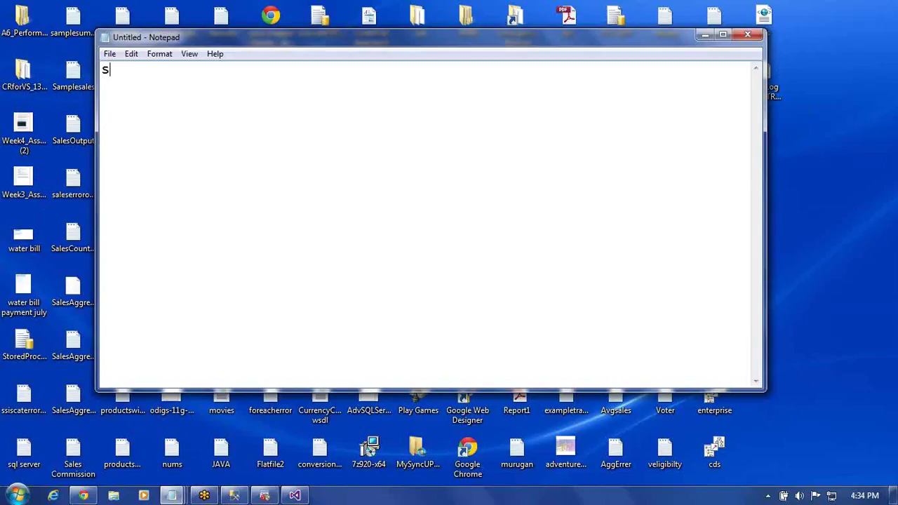
{"action": "type", "text": "es"}
{"action": "key", "text": "BackSpace"}
{"action": "key", "text": "BackSpace"}
{"action": "key", "text": "BackSpace"}
{"action": "key", "text": "BackSpace"}
{"action": "key", "text": "BackSpace"}
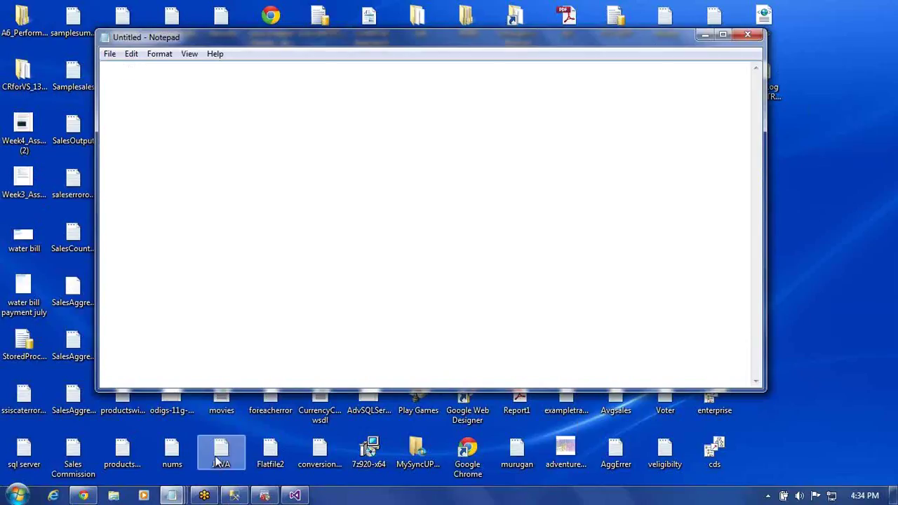
Step: Bring up the notes document, view the contents of the samplesummaxmincountry text file, and close that file
{"action": "left_click", "coordinate": [177, 497]}
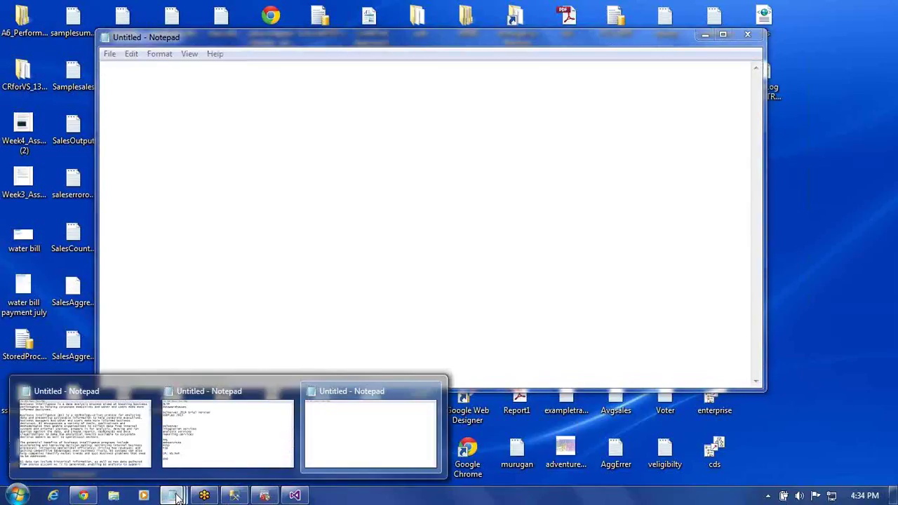
{"action": "left_click", "coordinate": [218, 470]}
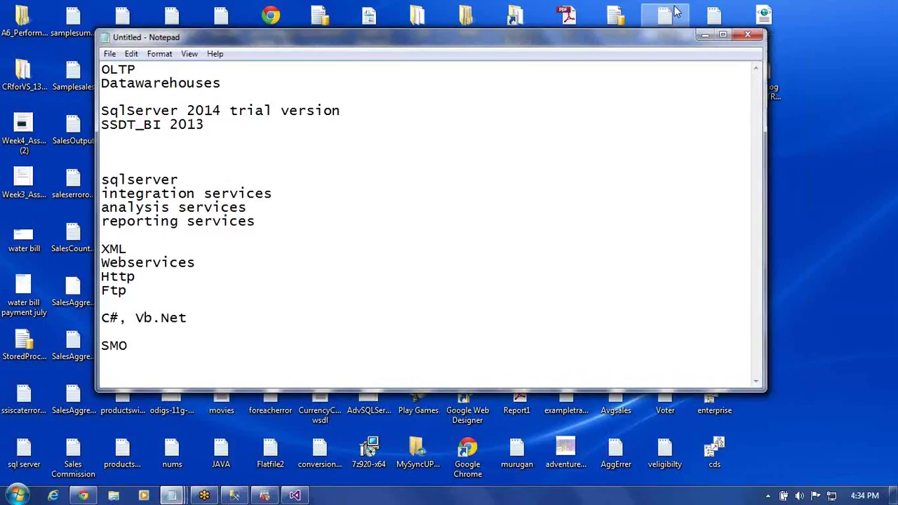
{"action": "double_click", "coordinate": [73, 18]}
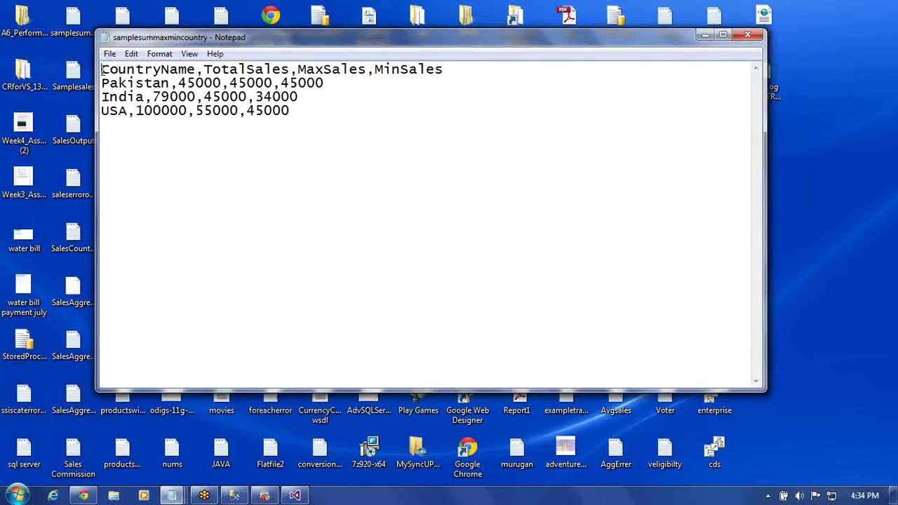
{"action": "left_click_drag", "start_coordinate": [102, 70], "coordinate": [119, 69]}
{"action": "left_click", "coordinate": [747, 37]}
Step: Copy the header row of the Samplesales text file into the blank Notepad document and append ",Commission" to it
{"action": "double_click", "coordinate": [77, 81]}
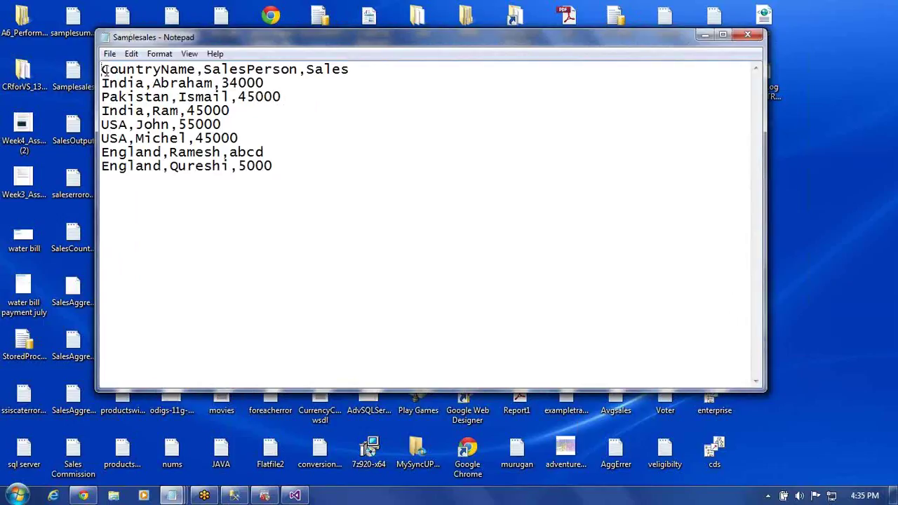
{"action": "left_click_drag", "start_coordinate": [103, 70], "coordinate": [342, 69]}
{"action": "key", "text": "shift+Right"}
{"action": "key", "text": "ctrl+c"}
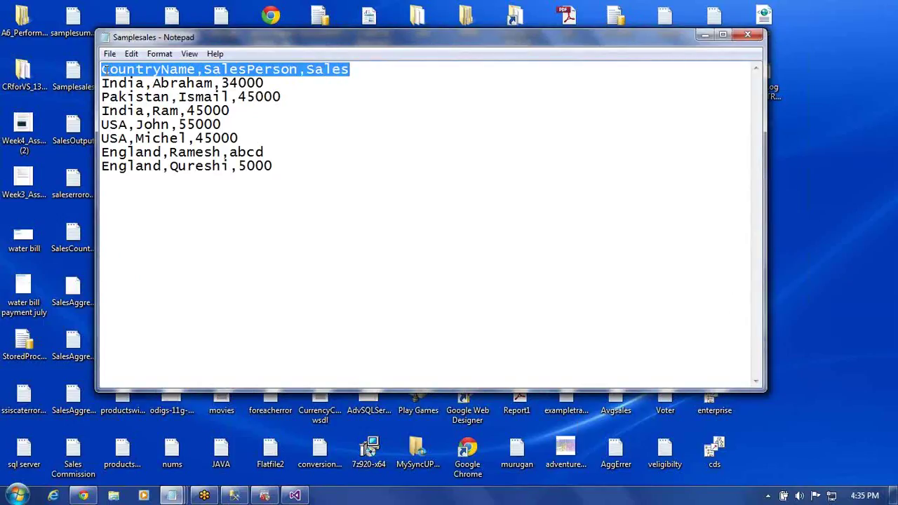
{"action": "left_click", "coordinate": [706, 37]}
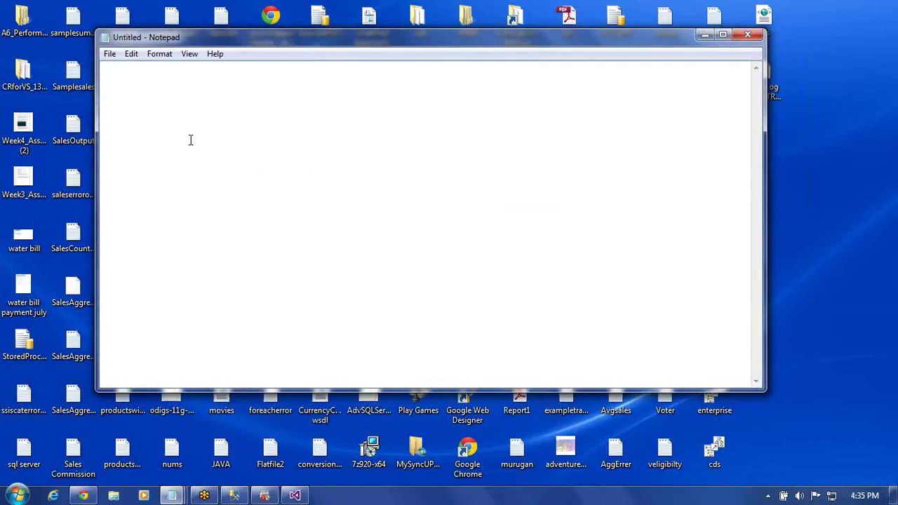
{"action": "key", "text": "ctrl+v"}
{"action": "type", "text": ",Comm"}
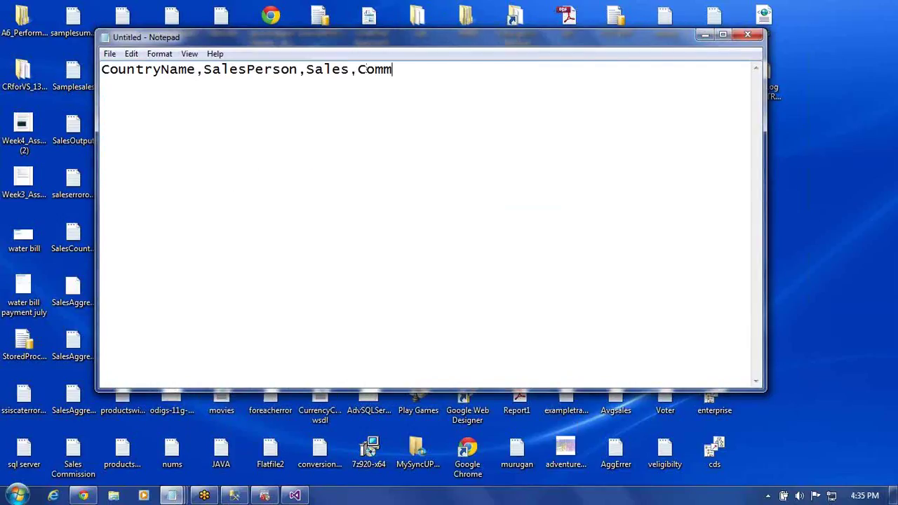
{"action": "type", "text": "ission"}
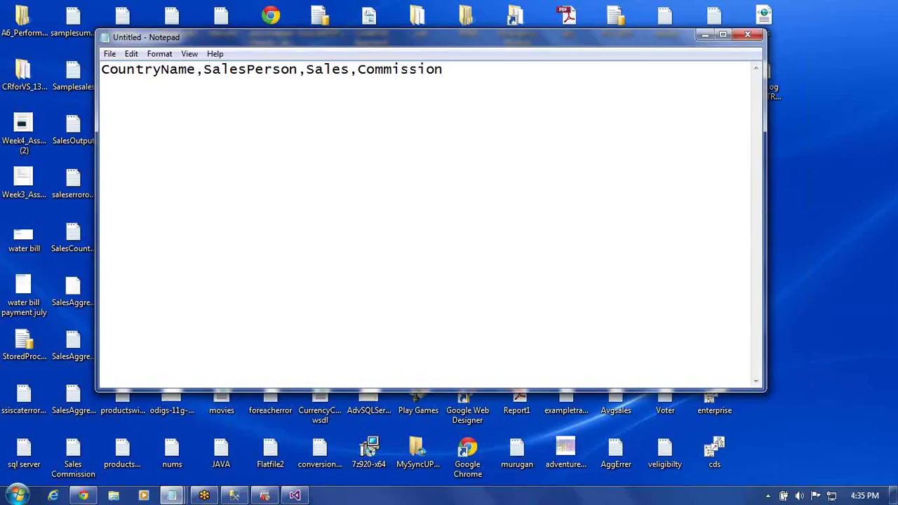
Step: Save the new header document to the desktop as the text file salescommn and close it
{"action": "left_click", "coordinate": [110, 54]}
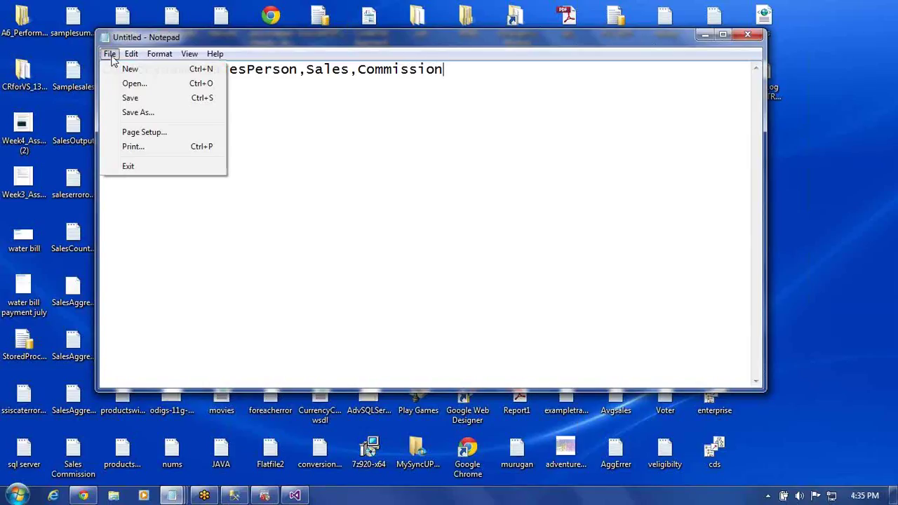
{"action": "left_click", "coordinate": [128, 114]}
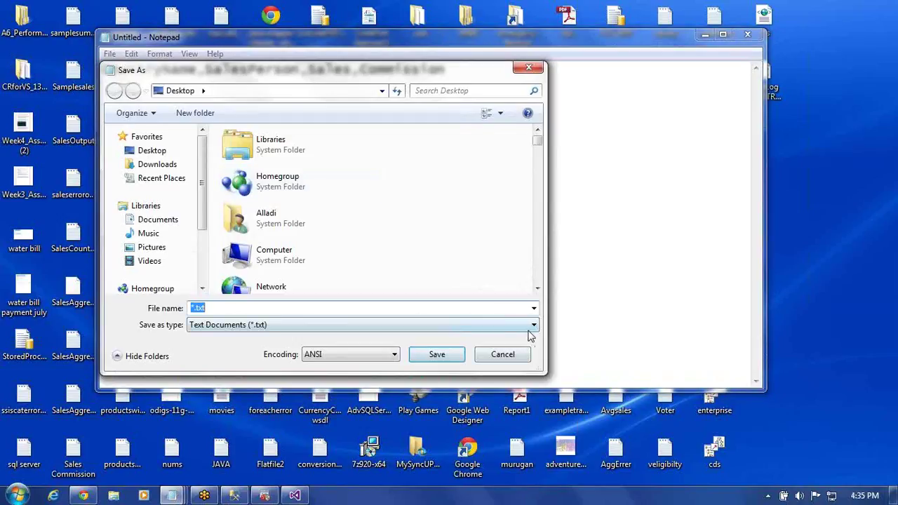
{"action": "left_click", "coordinate": [534, 326]}
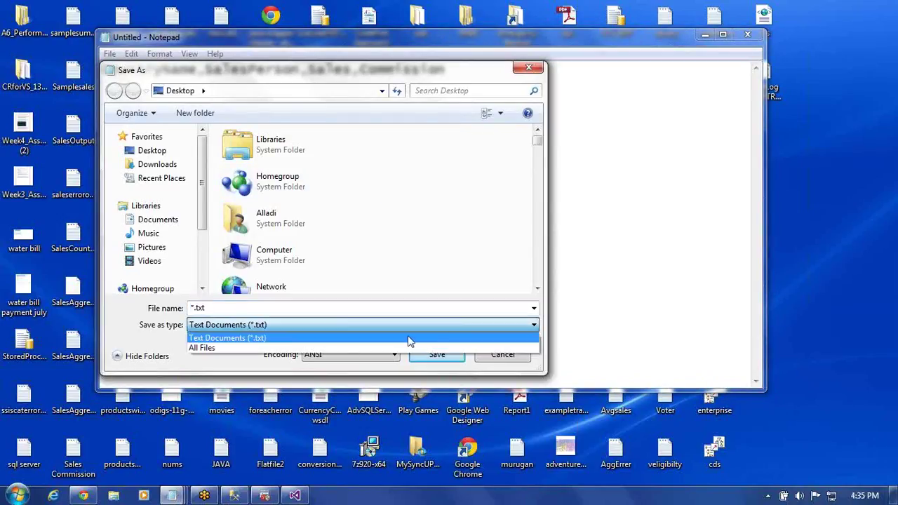
{"action": "left_click", "coordinate": [338, 329]}
{"action": "left_click", "coordinate": [234, 308]}
{"action": "type", "text": "salesc"}
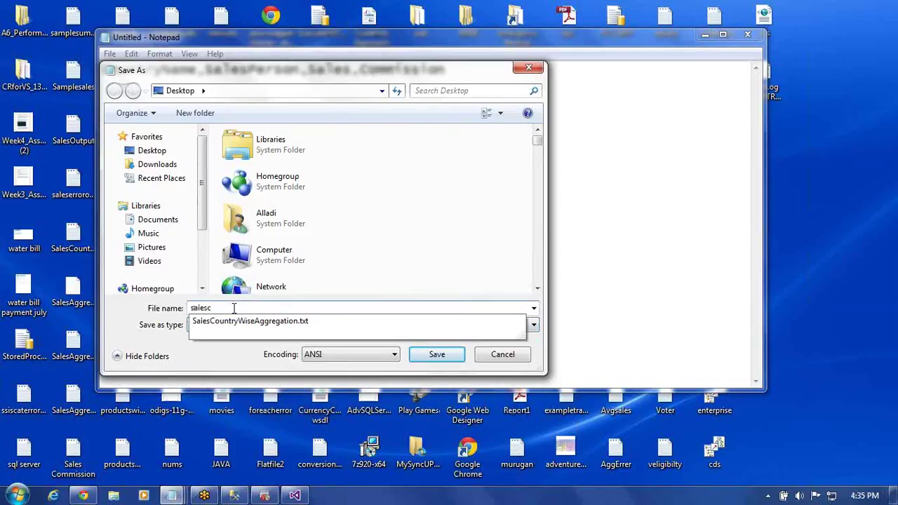
{"action": "type", "text": "omm"}
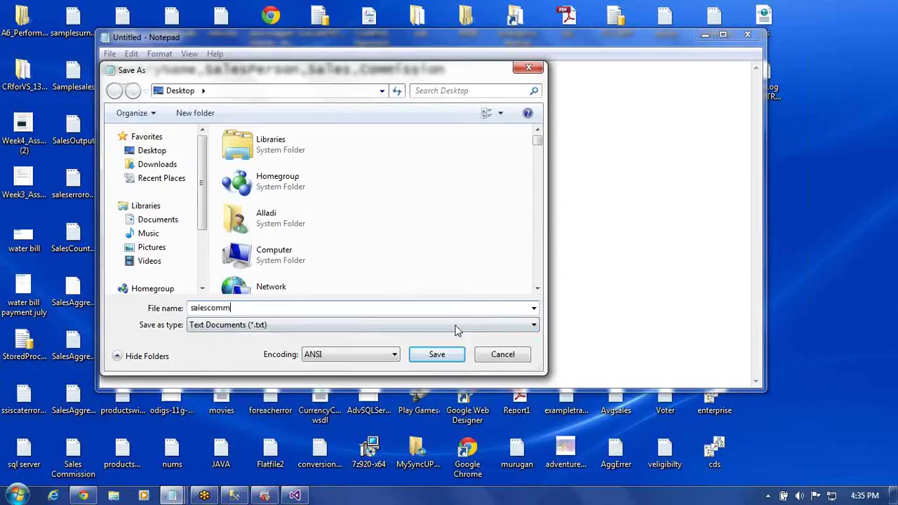
{"action": "type", "text": "n"}
{"action": "left_click", "coordinate": [452, 356]}
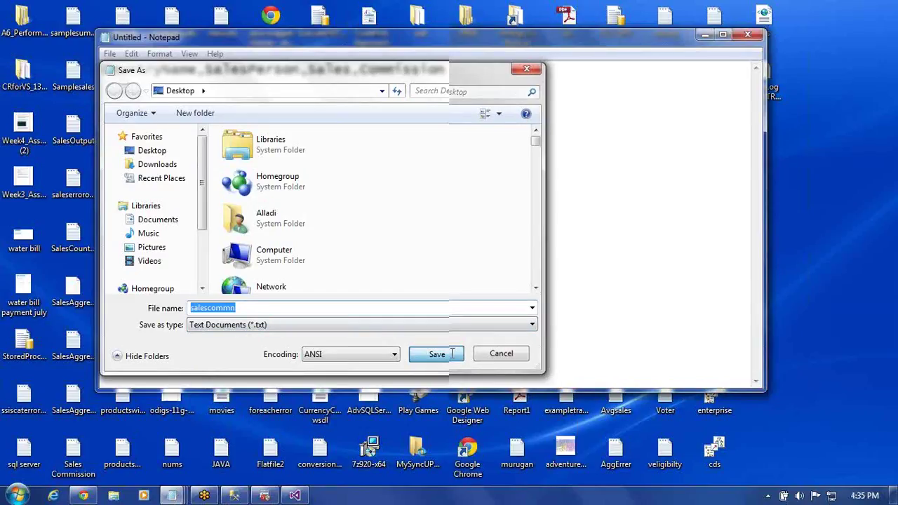
{"action": "left_click", "coordinate": [749, 43]}
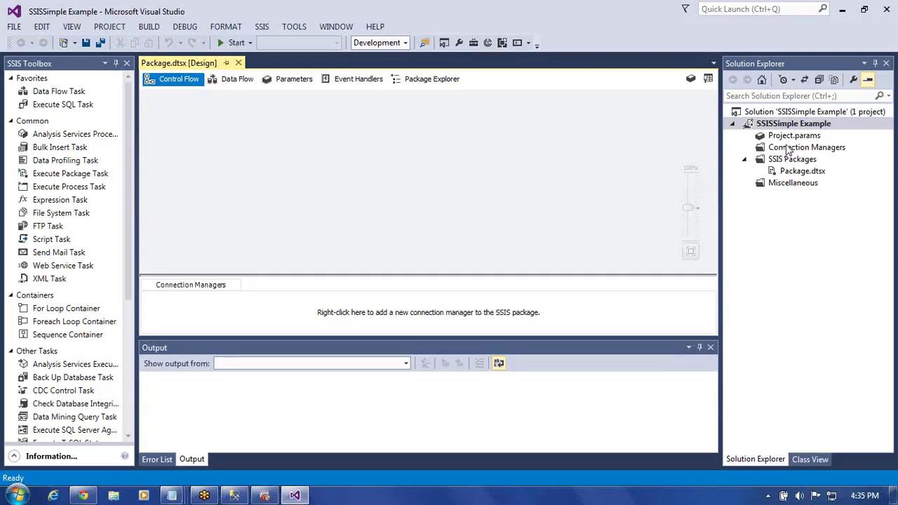
Step: In the SSISSimple Example project in Visual Studio, add a new project-level connection manager of type FLATFILE
{"action": "left_click", "coordinate": [788, 151]}
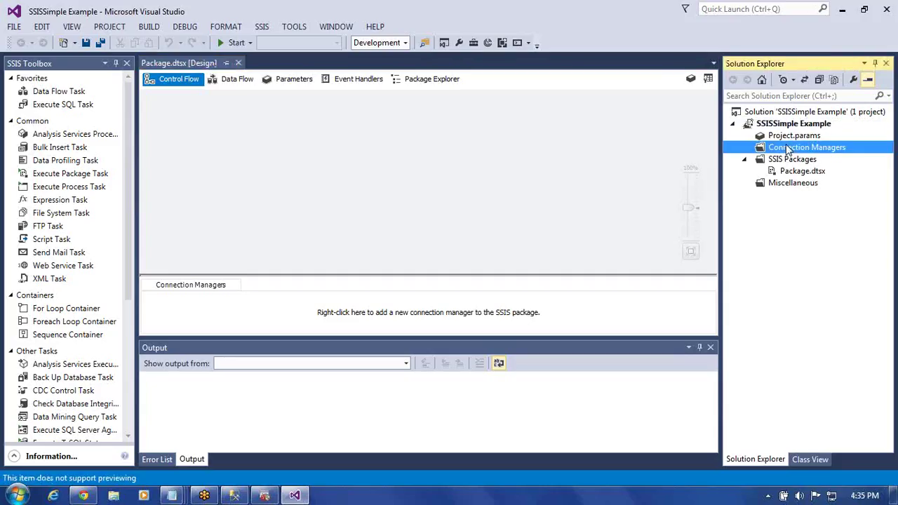
{"action": "right_click", "coordinate": [782, 147]}
{"action": "left_click", "coordinate": [698, 159]}
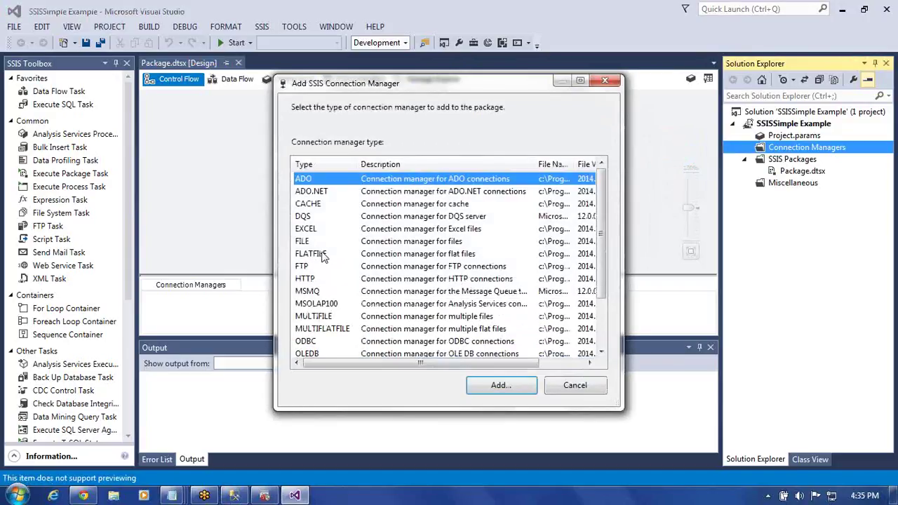
{"action": "left_click", "coordinate": [319, 254]}
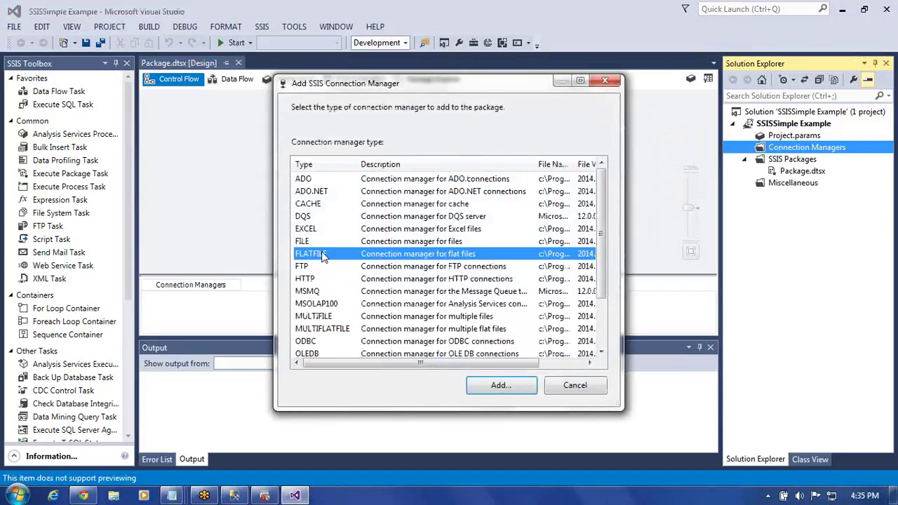
{"action": "left_click", "coordinate": [483, 388]}
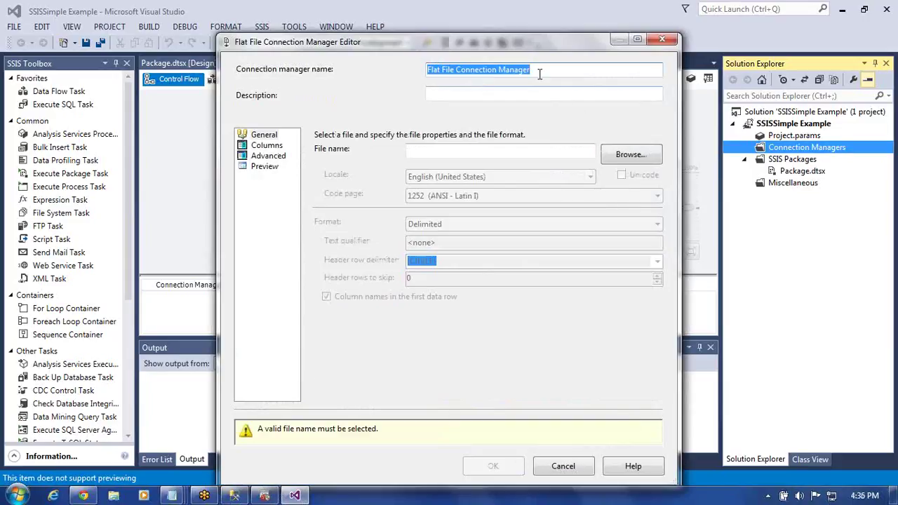
Step: Name the new connection manager "Flat File sales input"
{"action": "left_click", "coordinate": [540, 74]}
{"action": "key", "text": "BackSpace"}
{"action": "key", "text": "BackSpace"}
{"action": "key", "text": "BackSpace"}
{"action": "key", "text": "BackSpace"}
{"action": "key", "text": "BackSpace"}
{"action": "key", "text": "BackSpace"}
{"action": "key", "text": "BackSpace"}
{"action": "key", "text": "BackSpace"}
{"action": "key", "text": "BackSpace"}
{"action": "key", "text": "BackSpace"}
{"action": "key", "text": "BackSpace"}
{"action": "key", "text": "BackSpace"}
{"action": "key", "text": "BackSpace"}
{"action": "key", "text": "BackSpace"}
{"action": "key", "text": "BackSpace"}
{"action": "key", "text": "BackSpace"}
{"action": "key", "text": "BackSpace"}
{"action": "key", "text": "BackSpace"}
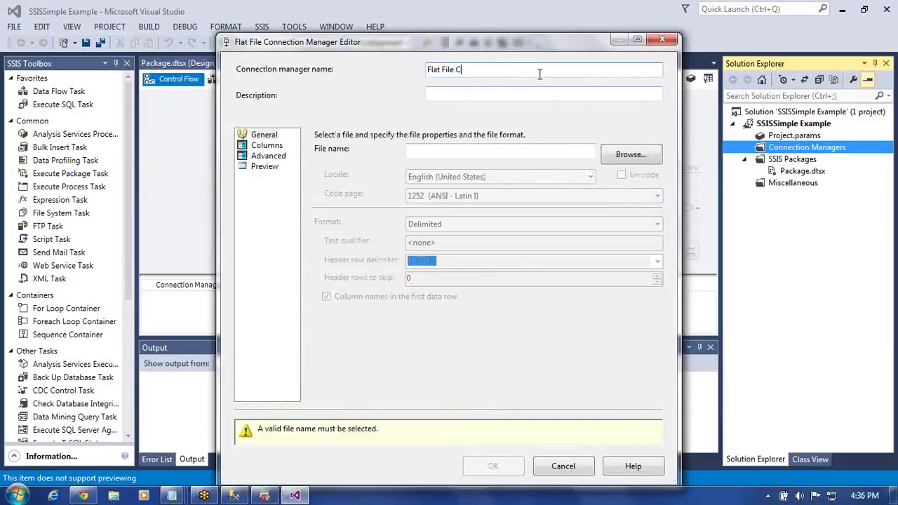
{"action": "type", "text": "s"}
{"action": "type", "text": "ut"}
Step: Choose the Samplesales text file on the desktop as the source file of the flat file connection
{"action": "left_click", "coordinate": [630, 156]}
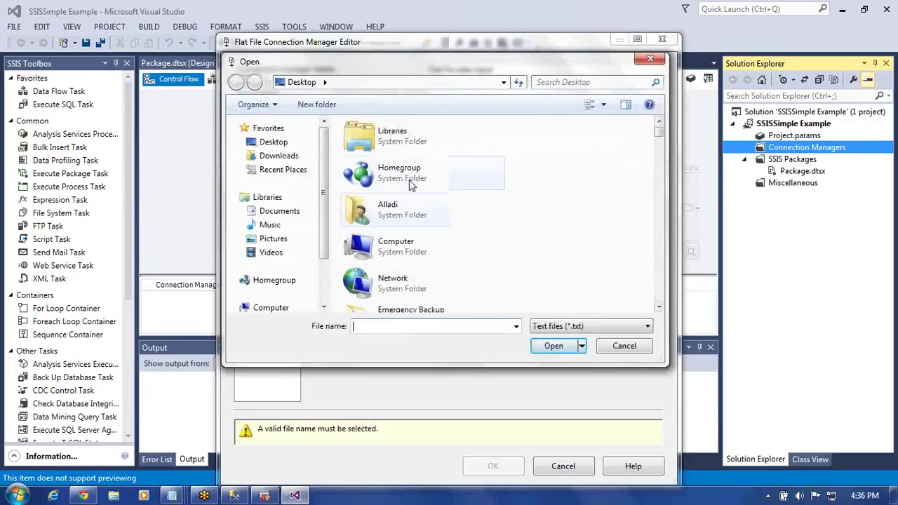
{"action": "left_click", "coordinate": [388, 163]}
{"action": "scroll", "coordinate": [388, 163], "scroll_direction": "down", "scroll_amount": 5}
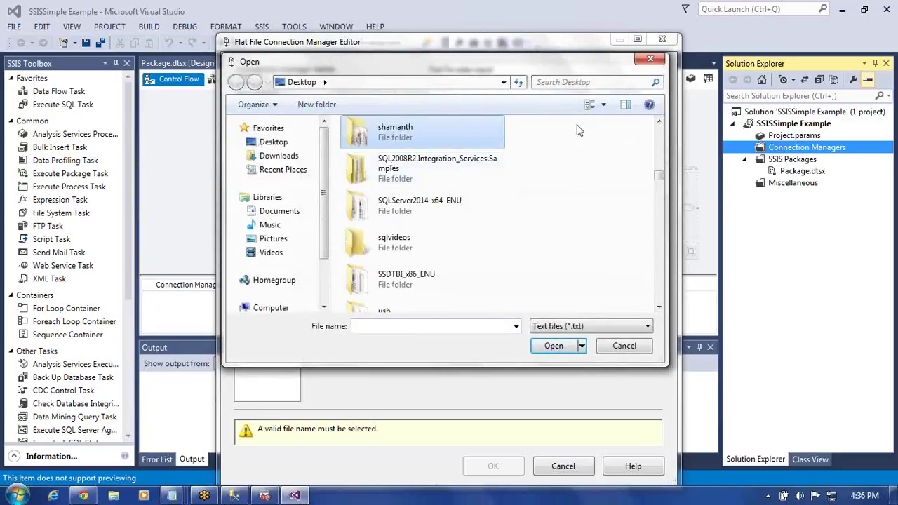
{"action": "left_click", "coordinate": [393, 165]}
{"action": "key", "text": "Down"}
{"action": "key", "text": "Down"}
{"action": "key", "text": "Down"}
{"action": "key", "text": "s"}
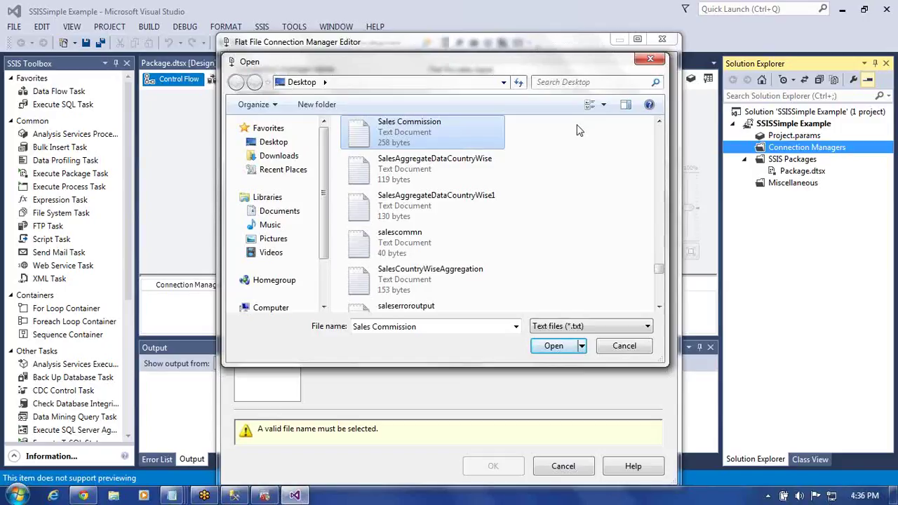
{"action": "key", "text": "s"}
{"action": "key", "text": "s"}
{"action": "key", "text": "s"}
{"action": "key", "text": "s"}
{"action": "key", "text": "s"}
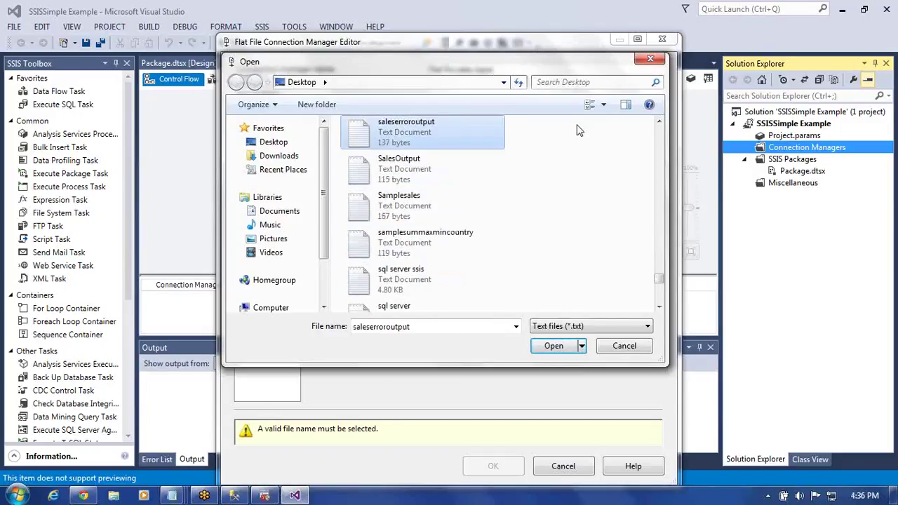
{"action": "left_click", "coordinate": [411, 209]}
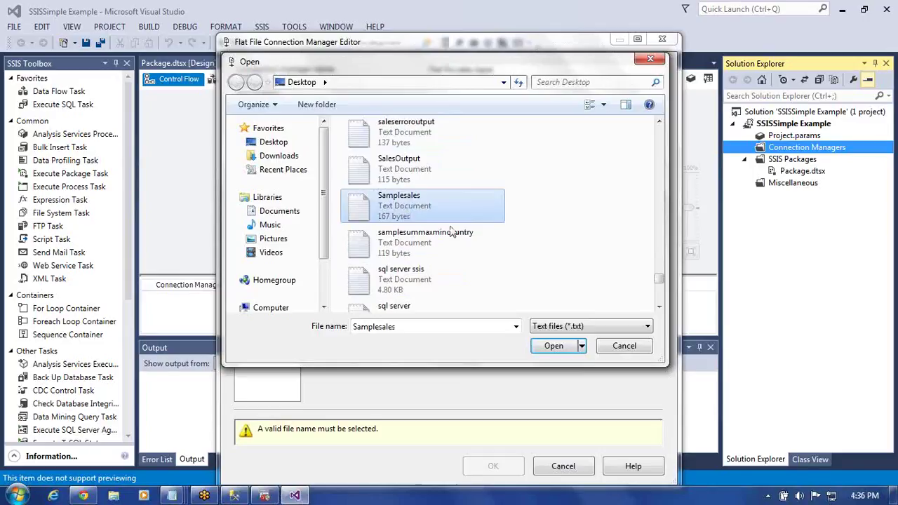
{"action": "left_click", "coordinate": [553, 348]}
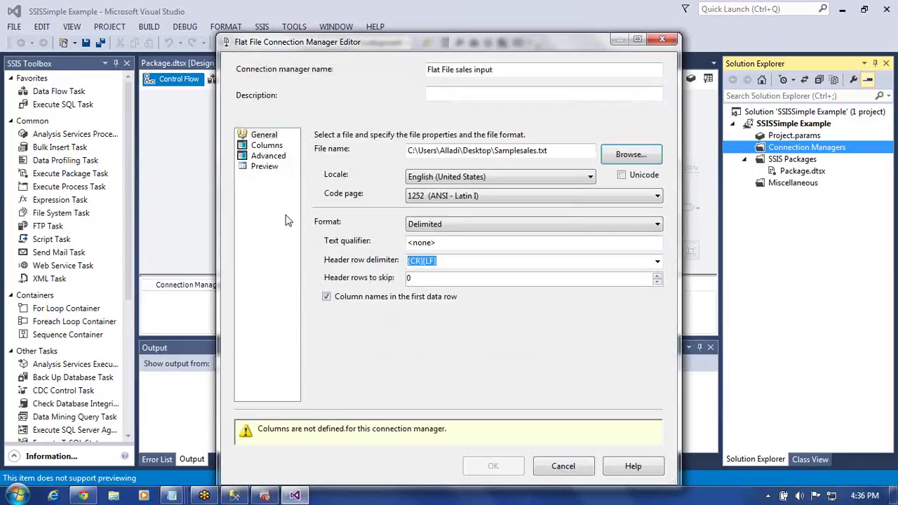
Step: Review the flat file's columns, set the Sales column's data type to four-byte signed integer [DT_I4], and confirm the connection manager
{"action": "left_click", "coordinate": [280, 147]}
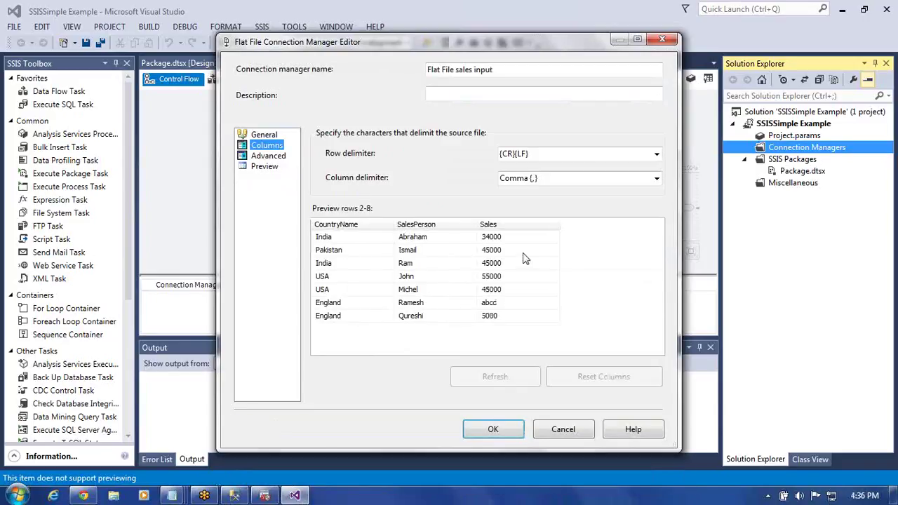
{"action": "left_click", "coordinate": [279, 159]}
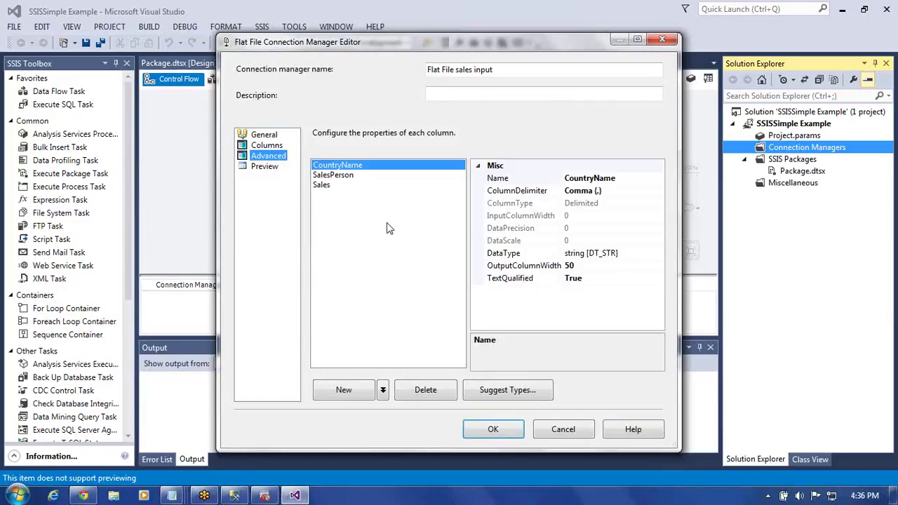
{"action": "left_click", "coordinate": [345, 177]}
{"action": "left_click", "coordinate": [325, 187]}
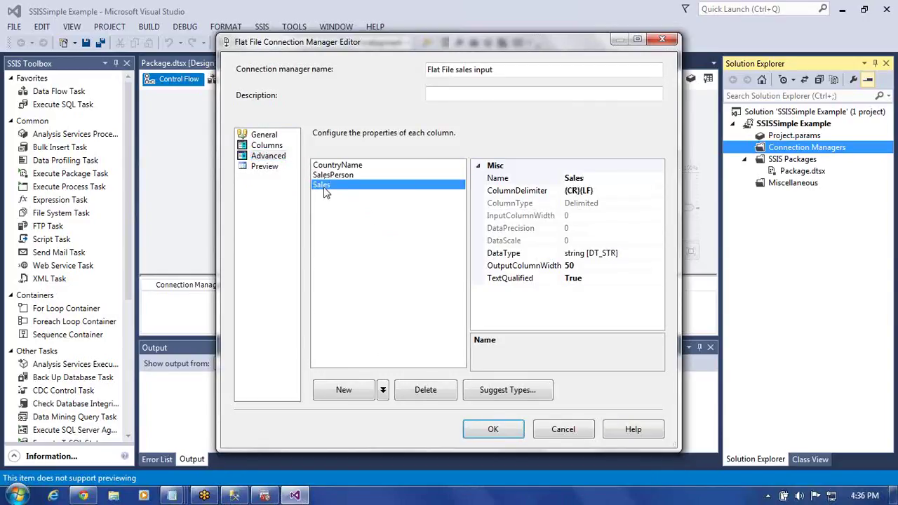
{"action": "left_click", "coordinate": [642, 257]}
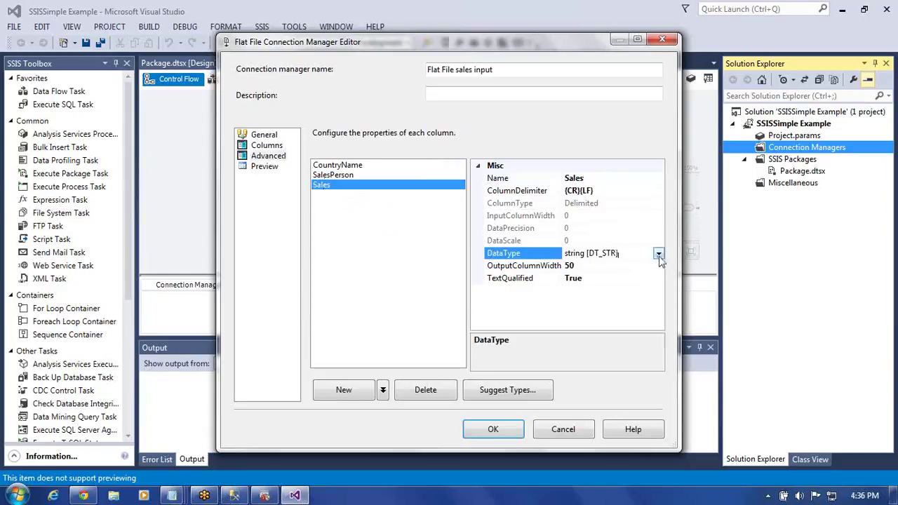
{"action": "left_click", "coordinate": [658, 254]}
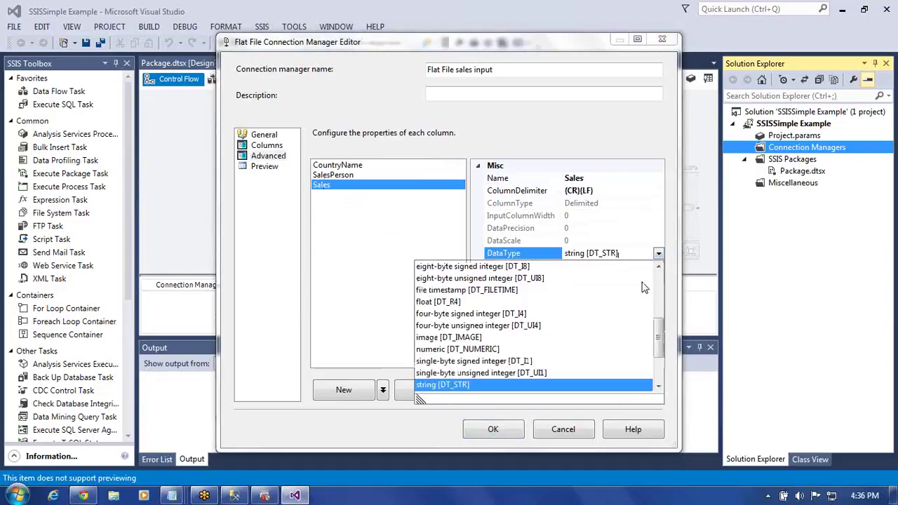
{"action": "left_click", "coordinate": [518, 315]}
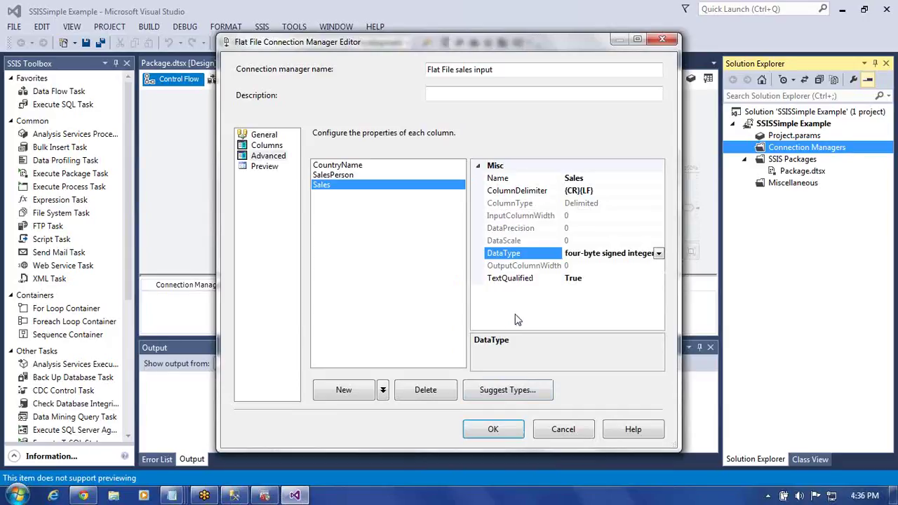
{"action": "left_click", "coordinate": [493, 431]}
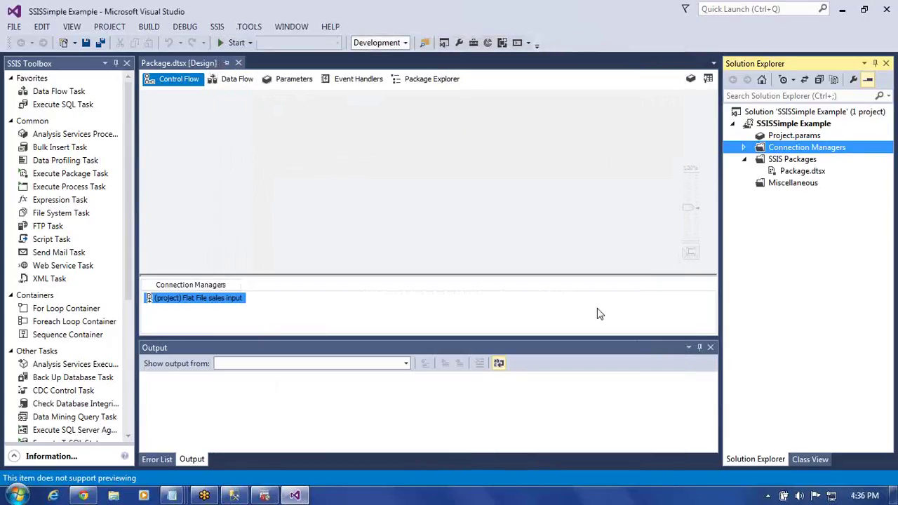
Step: Add a second project-level connection manager of type FLATFILE to the SSISSimple Example project
{"action": "left_click", "coordinate": [744, 148]}
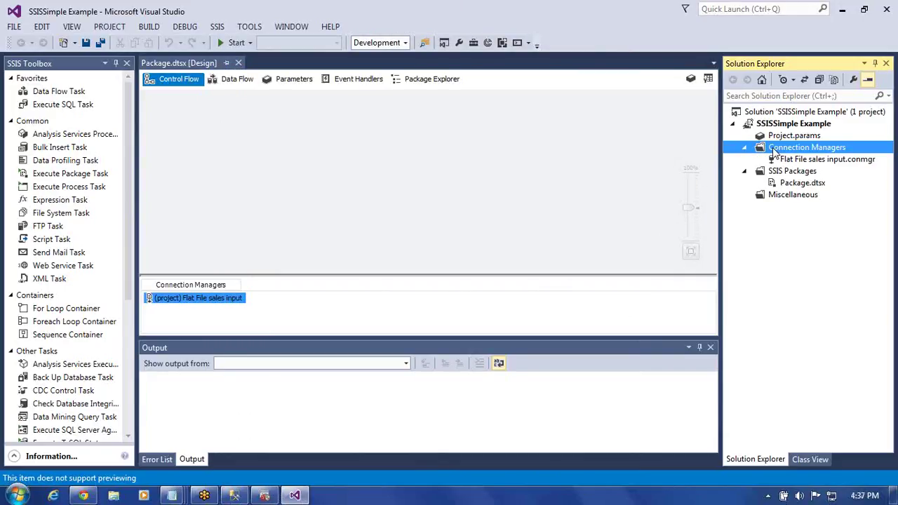
{"action": "right_click", "coordinate": [775, 153]}
{"action": "left_click", "coordinate": [701, 160]}
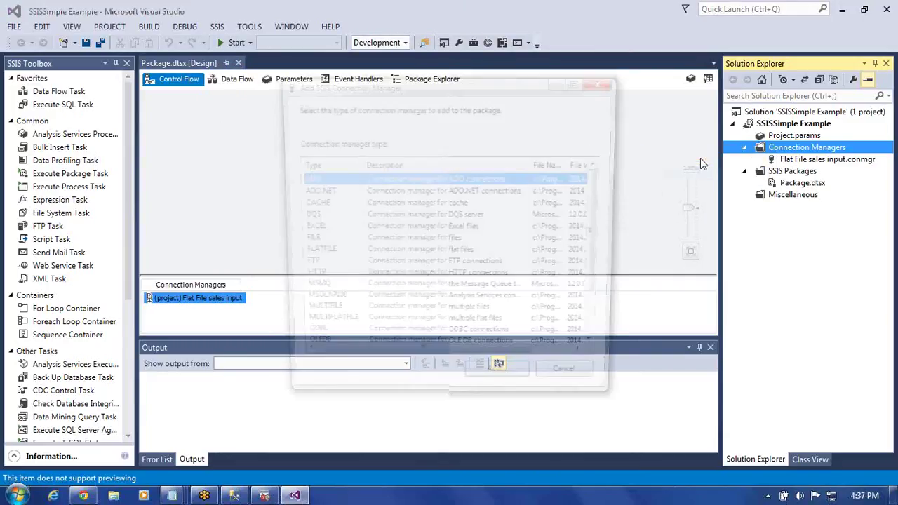
{"action": "left_click", "coordinate": [327, 256]}
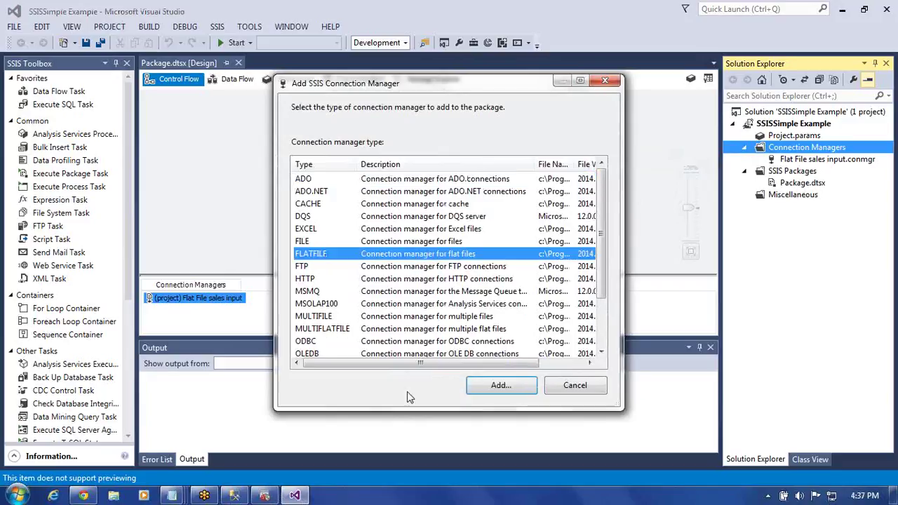
{"action": "left_click", "coordinate": [495, 387]}
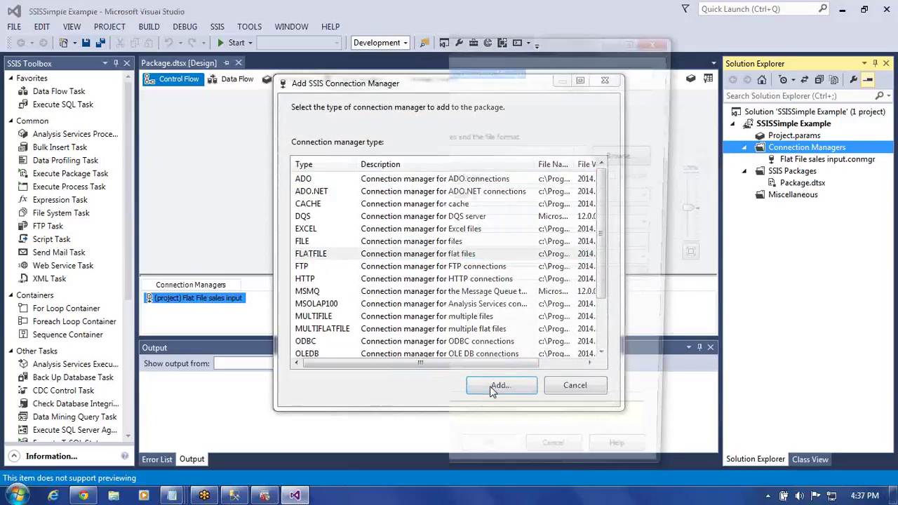
Step: Name the new flat file connection manager "Sales Commission output"
{"action": "key", "text": "BackSpace"}
{"action": "key", "text": "BackSpace"}
{"action": "key", "text": "BackSpace"}
{"action": "key", "text": "BackSpace"}
{"action": "key", "text": "BackSpace"}
{"action": "key", "text": "BackSpace"}
{"action": "key", "text": "BackSpace"}
{"action": "key", "text": "BackSpace"}
{"action": "key", "text": "BackSpace"}
{"action": "key", "text": "BackSpace"}
{"action": "key", "text": "BackSpace"}
{"action": "key", "text": "BackSpace"}
{"action": "key", "text": "BackSpace"}
{"action": "key", "text": "BackSpace"}
{"action": "key", "text": "BackSpace"}
{"action": "key", "text": "BackSpace"}
{"action": "key", "text": "BackSpace"}
{"action": "key", "text": "BackSpace"}
{"action": "key", "text": "BackSpace"}
{"action": "key", "text": "BackSpace"}
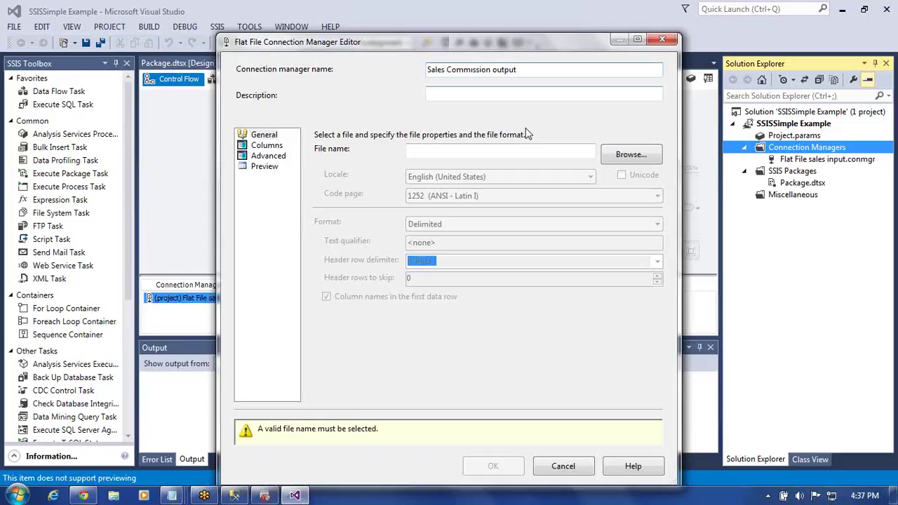
Step: Choose the salescommn text file on the desktop as the file of the Sales Commission output connection
{"action": "left_click", "coordinate": [625, 155]}
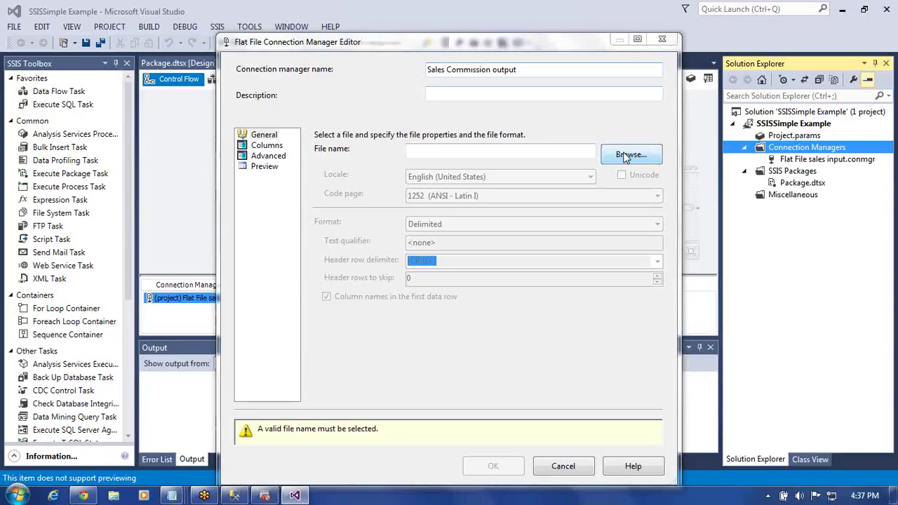
{"action": "scroll", "coordinate": [421, 211], "scroll_direction": "down", "scroll_amount": 5}
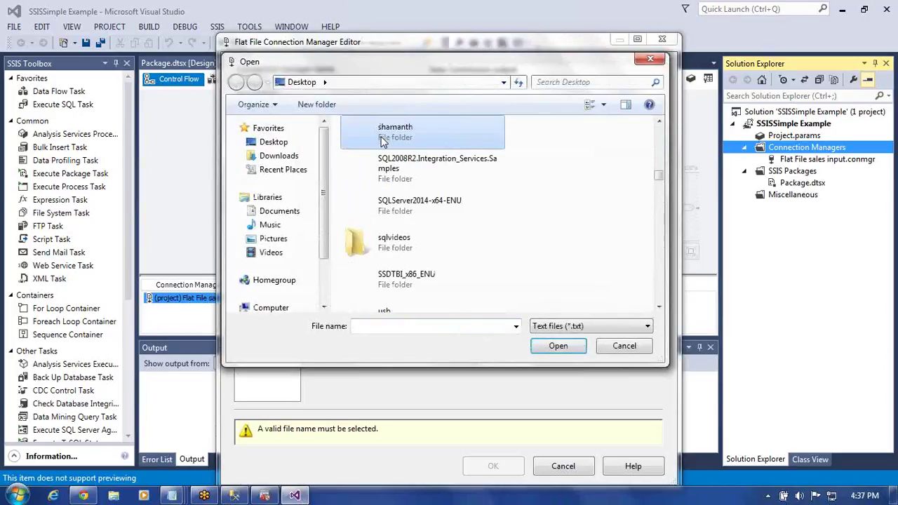
{"action": "scroll", "coordinate": [383, 140], "scroll_direction": "down", "scroll_amount": 5}
{"action": "left_click", "coordinate": [382, 140]}
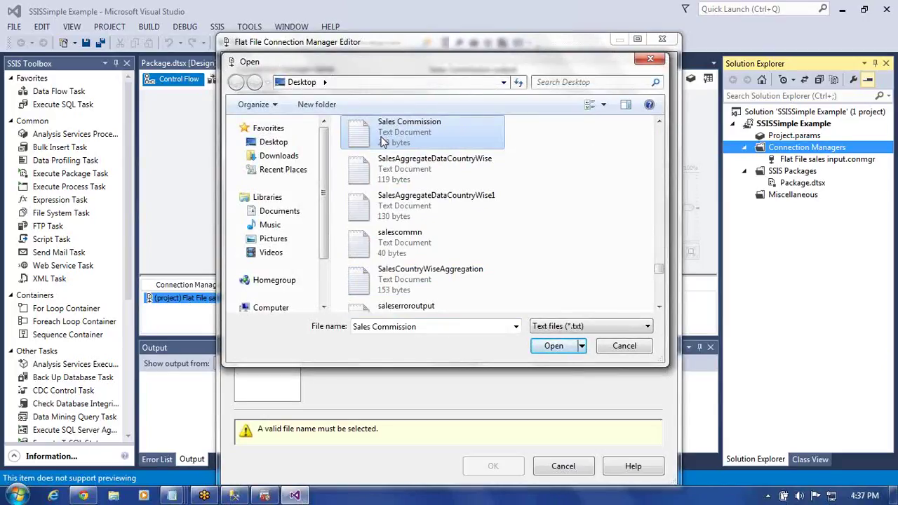
{"action": "left_click", "coordinate": [404, 243]}
{"action": "left_click", "coordinate": [564, 356]}
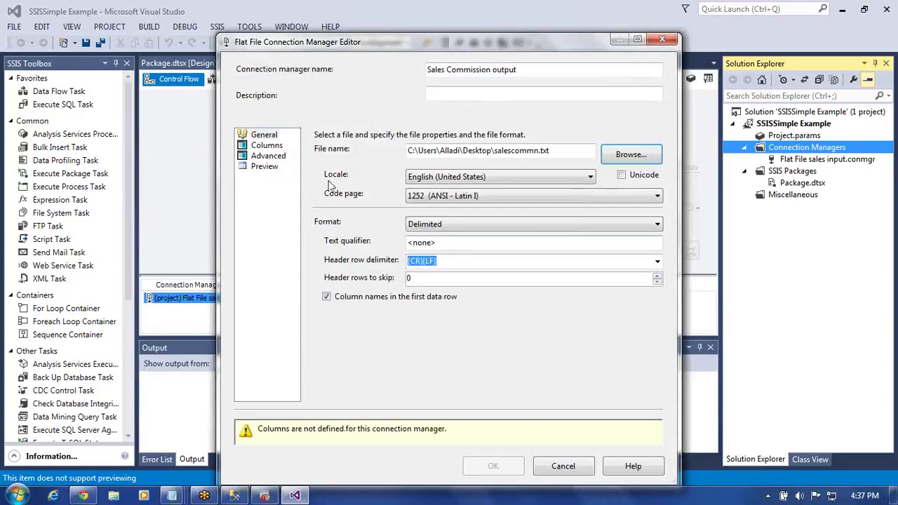
Step: Review the output file's columns and set the Sales column's data type to four-byte signed integer [DT_I4]
{"action": "left_click", "coordinate": [267, 145]}
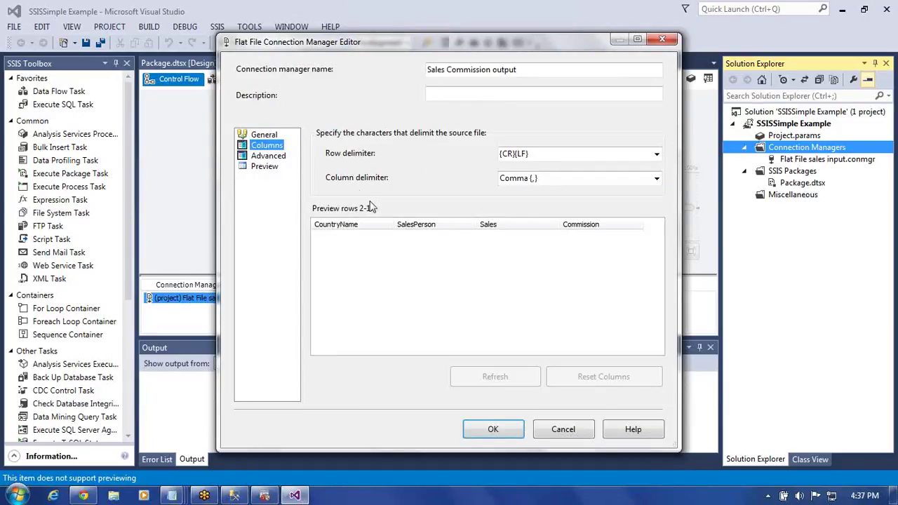
{"action": "left_click", "coordinate": [273, 156]}
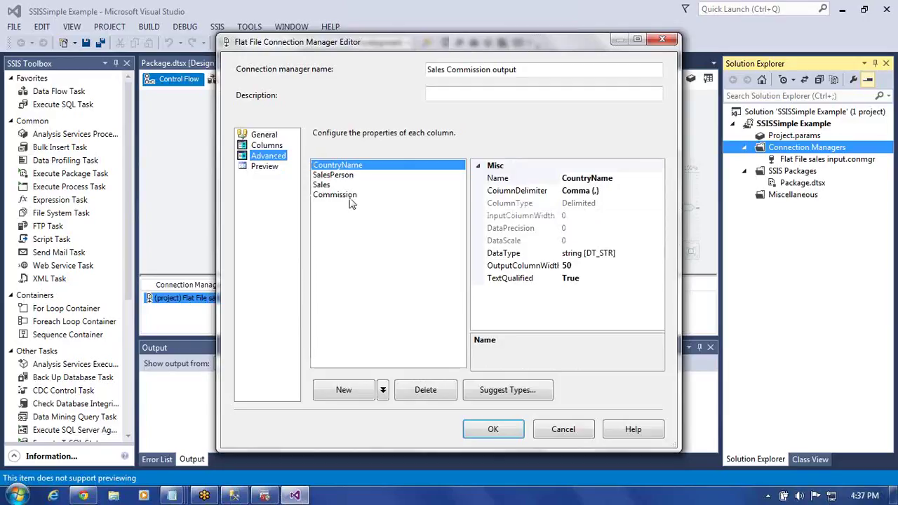
{"action": "left_click", "coordinate": [324, 186]}
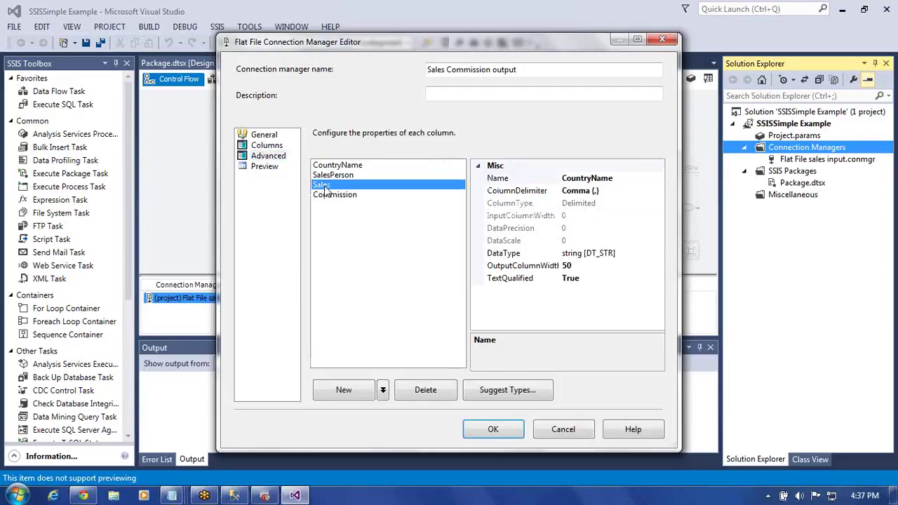
{"action": "left_click", "coordinate": [632, 253]}
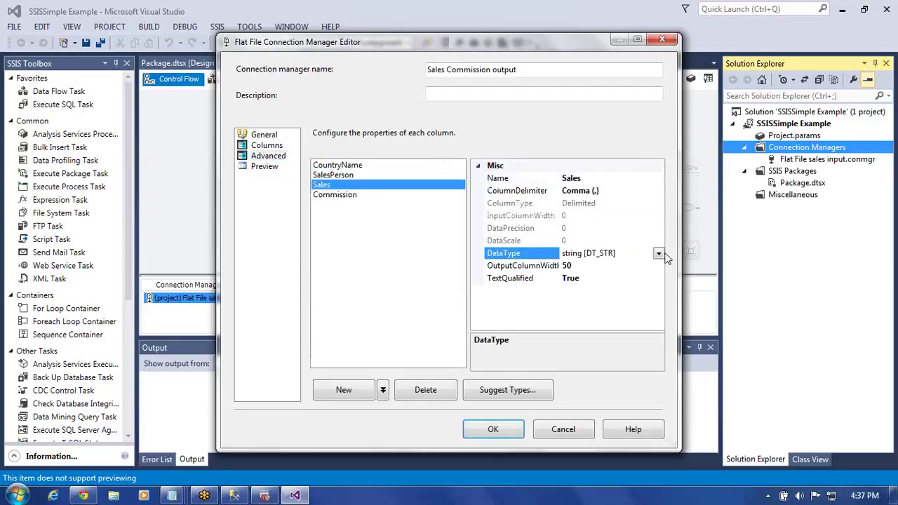
{"action": "left_click", "coordinate": [658, 253]}
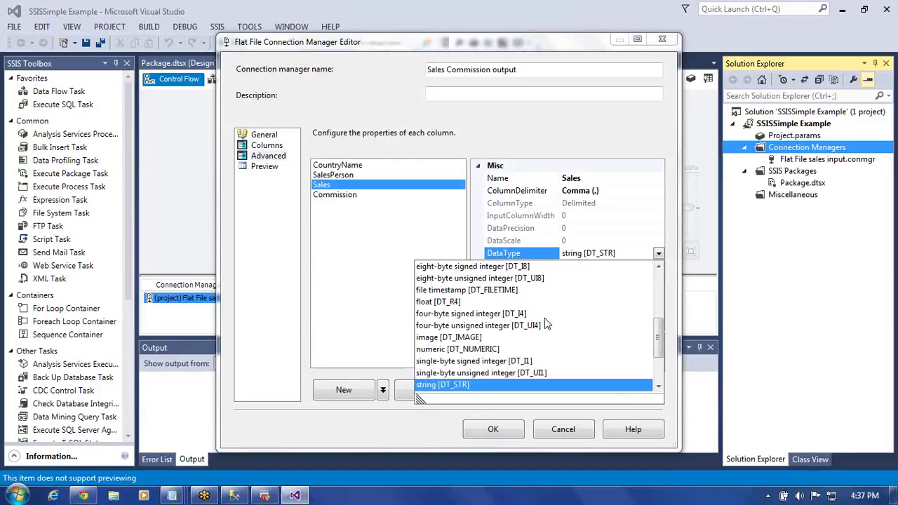
{"action": "left_click", "coordinate": [523, 315]}
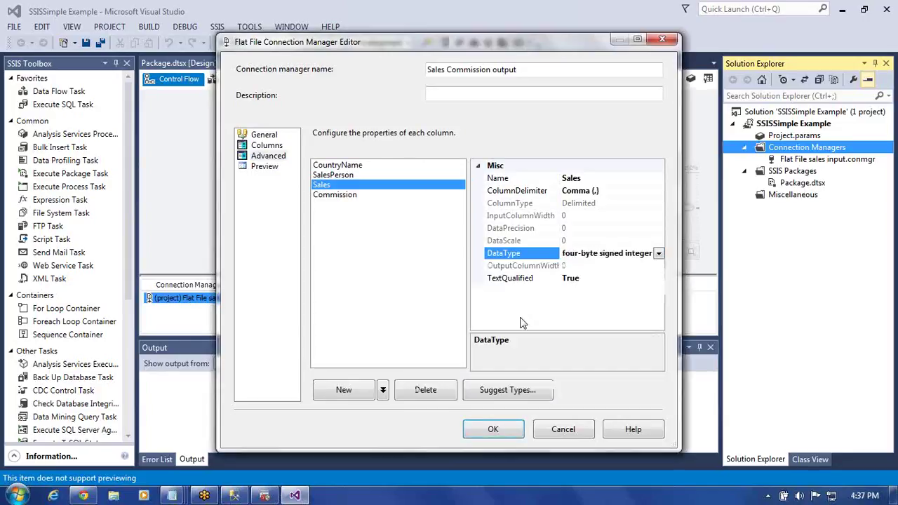
Step: Set the Commission column's data type to float [DT_R4] and confirm the Sales Commission output connection manager
{"action": "left_click", "coordinate": [335, 196]}
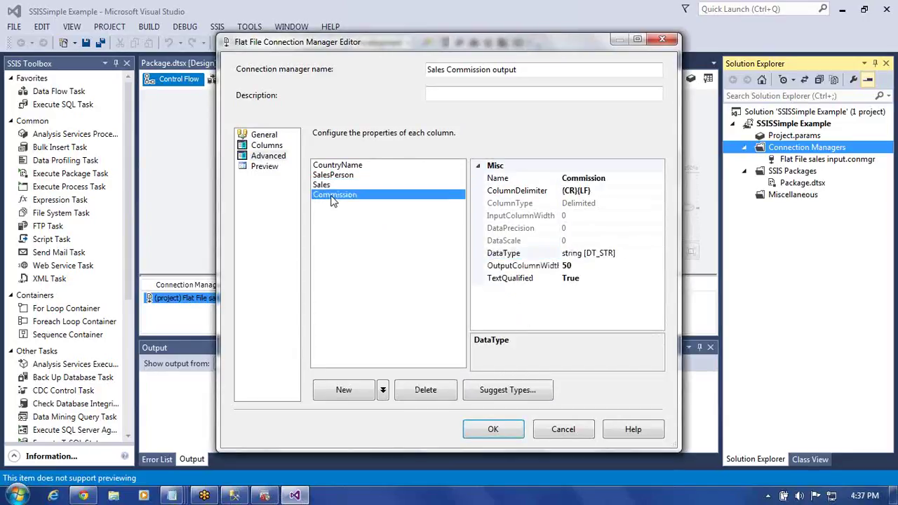
{"action": "left_click", "coordinate": [641, 254]}
{"action": "left_click", "coordinate": [658, 255]}
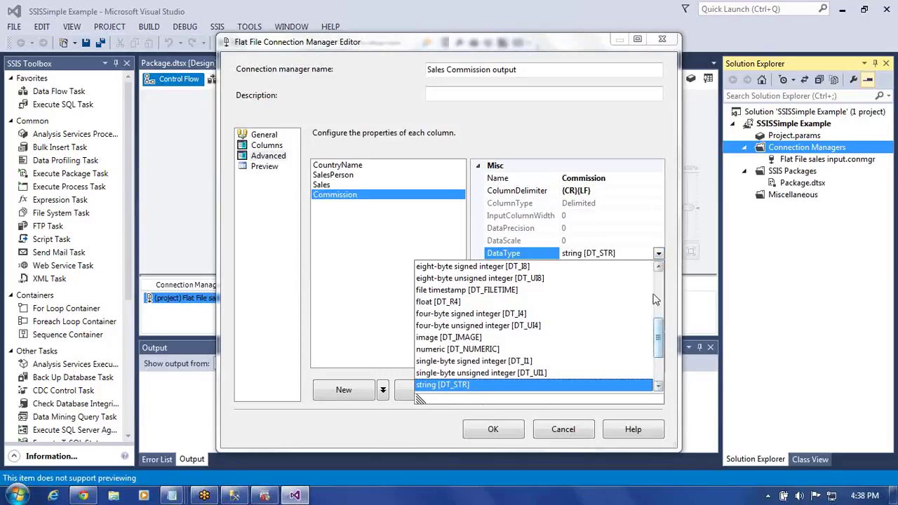
{"action": "left_click", "coordinate": [439, 306]}
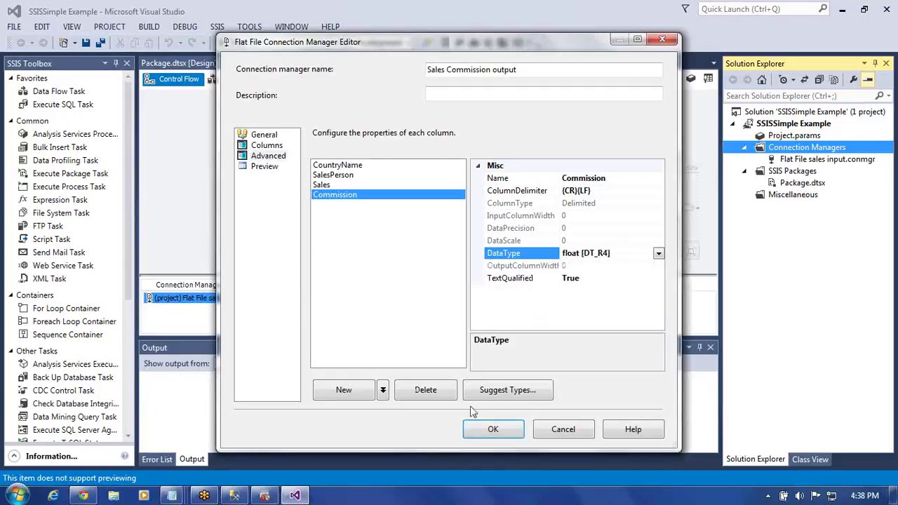
{"action": "left_click", "coordinate": [493, 430]}
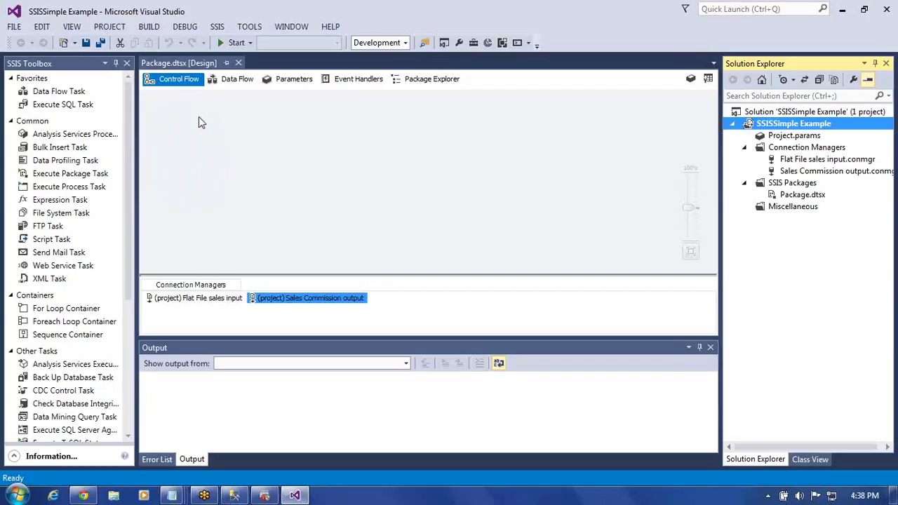
Step: Add a Data Flow Task to the package's control flow and open its data flow
{"action": "left_click", "coordinate": [69, 96]}
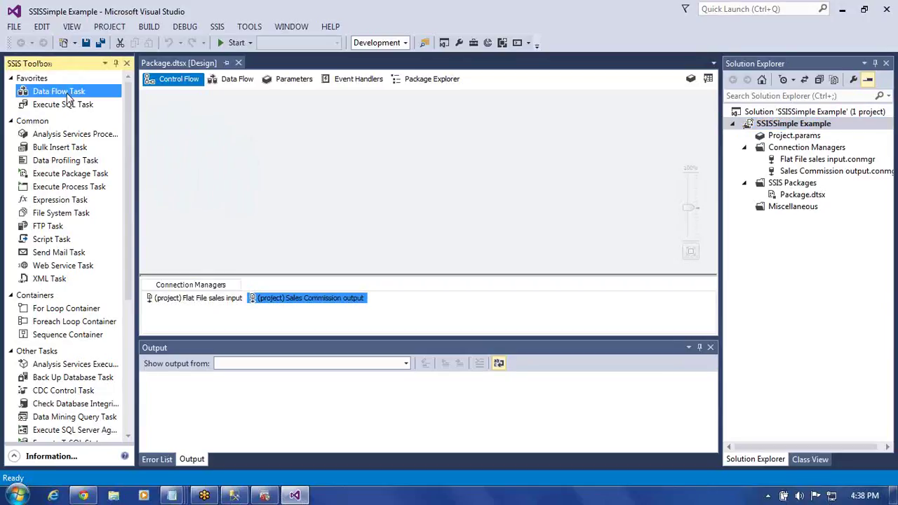
{"action": "left_click_drag", "start_coordinate": [68, 97], "coordinate": [191, 132]}
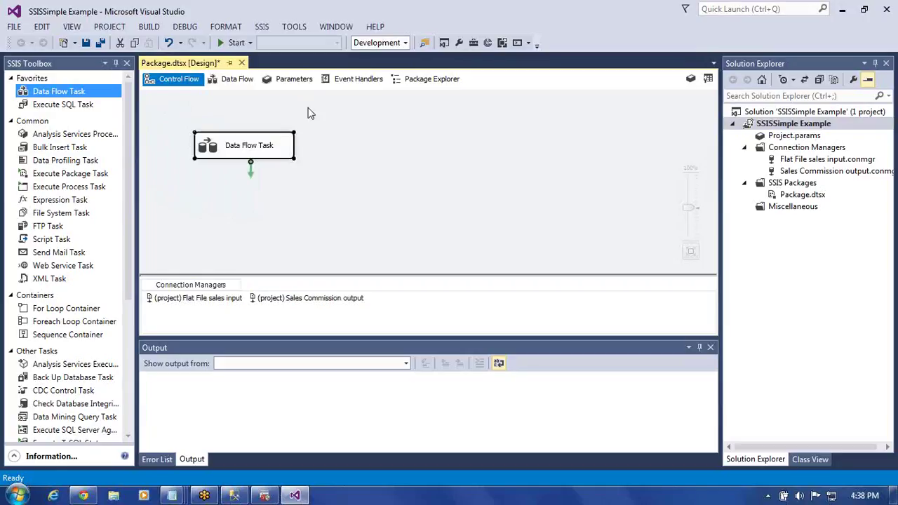
{"action": "double_click", "coordinate": [249, 151]}
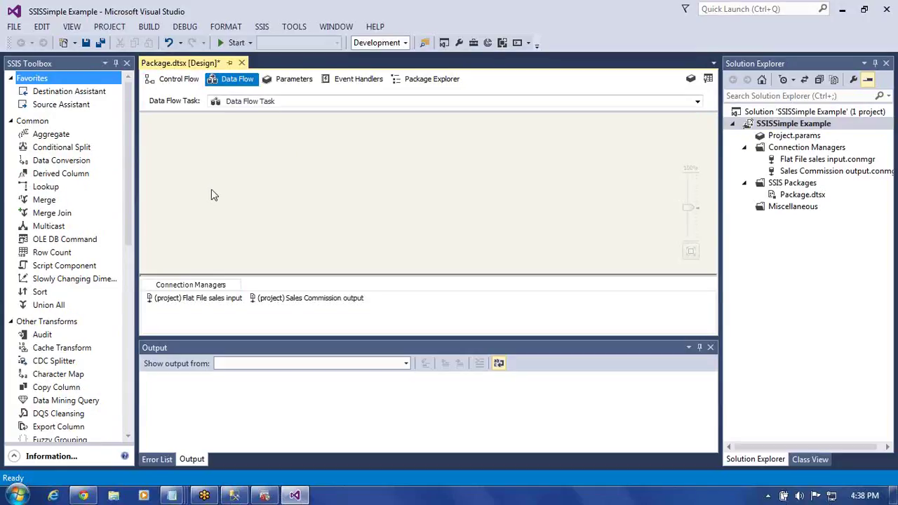
Step: Add a Flat File Source to the data flow, using the Flat File sales input connection manager with the CountryName, SalesPerson and Sales columns
{"action": "left_click", "coordinate": [128, 337]}
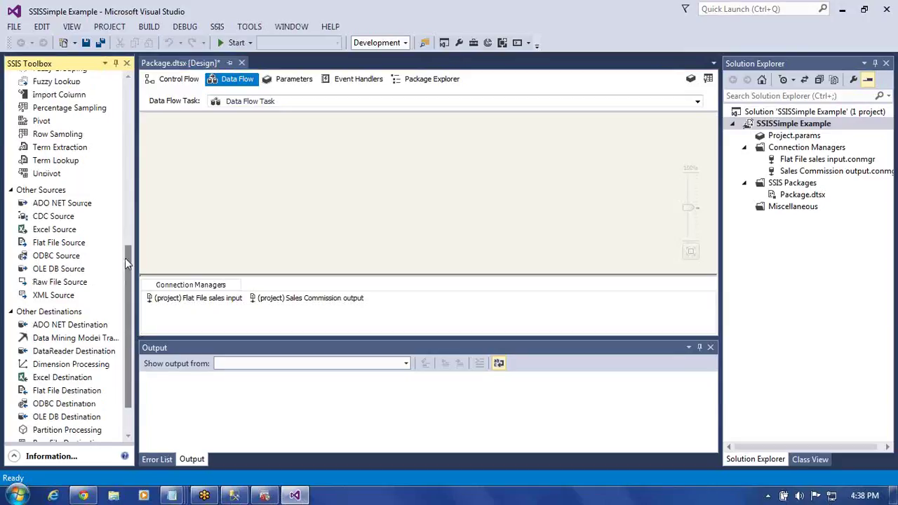
{"action": "left_click", "coordinate": [80, 246]}
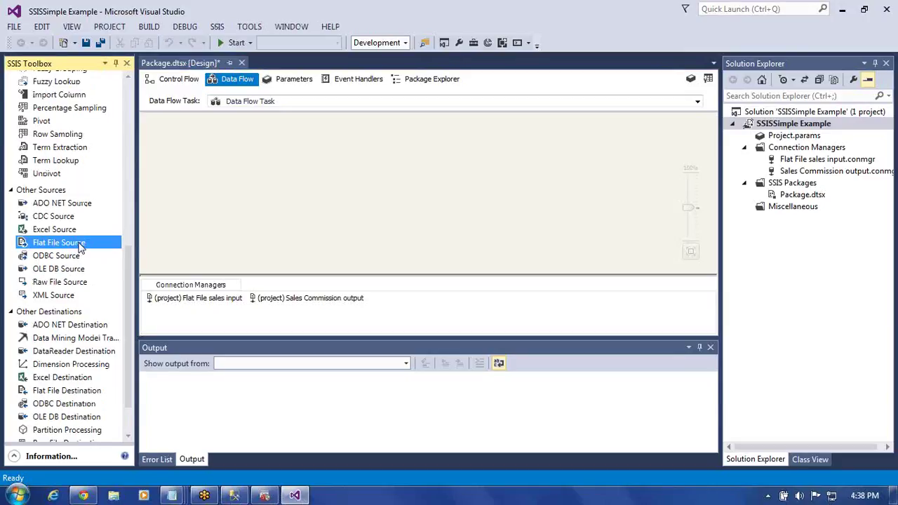
{"action": "left_click_drag", "start_coordinate": [79, 246], "coordinate": [207, 157]}
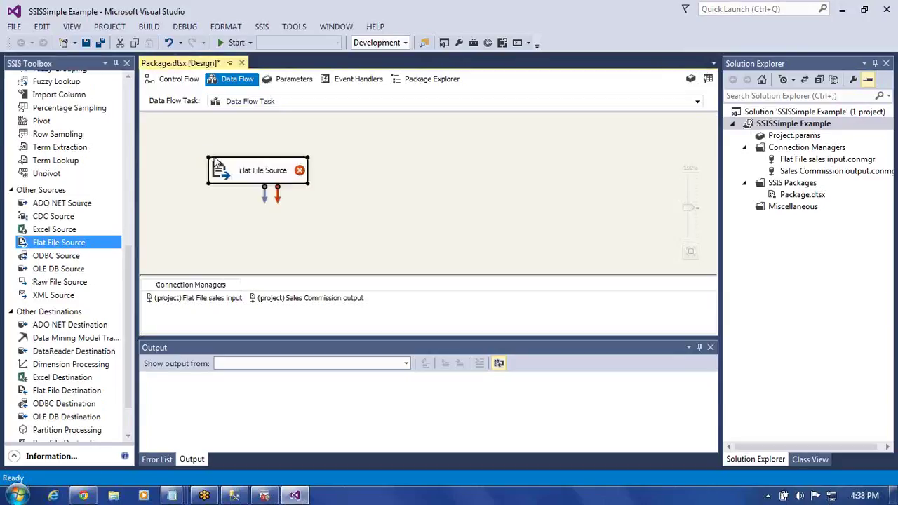
{"action": "double_click", "coordinate": [259, 173]}
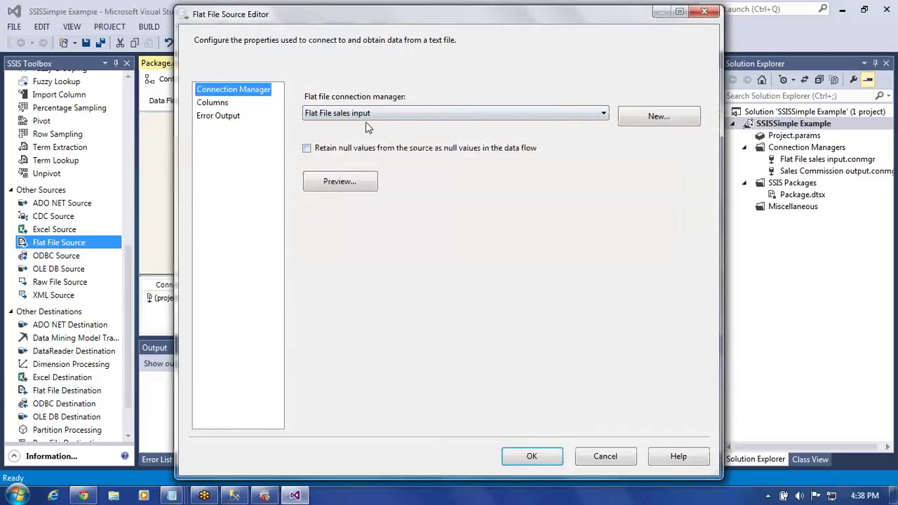
{"action": "left_click", "coordinate": [223, 103]}
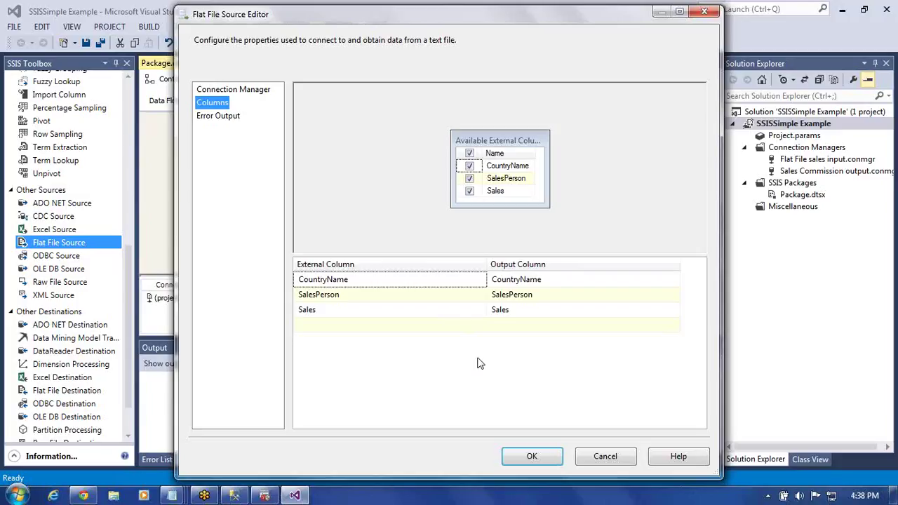
{"action": "left_click", "coordinate": [532, 457]}
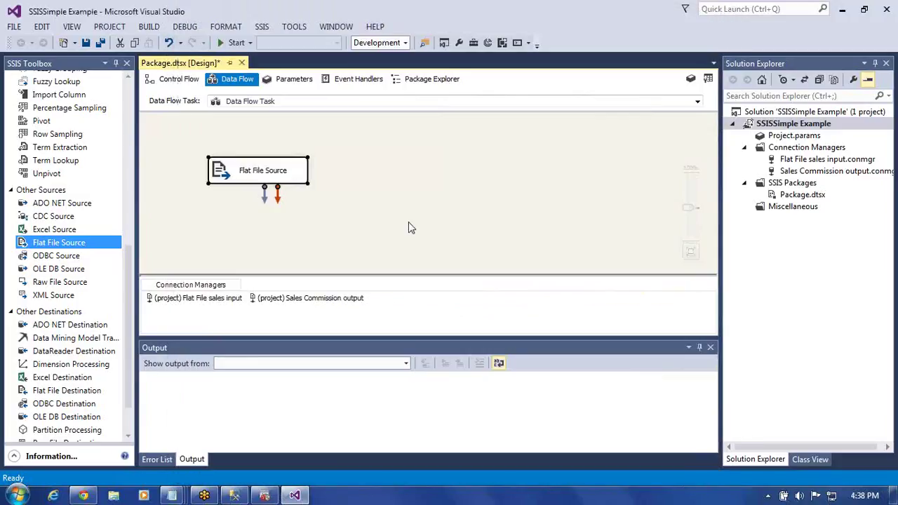
{"action": "left_click", "coordinate": [409, 222]}
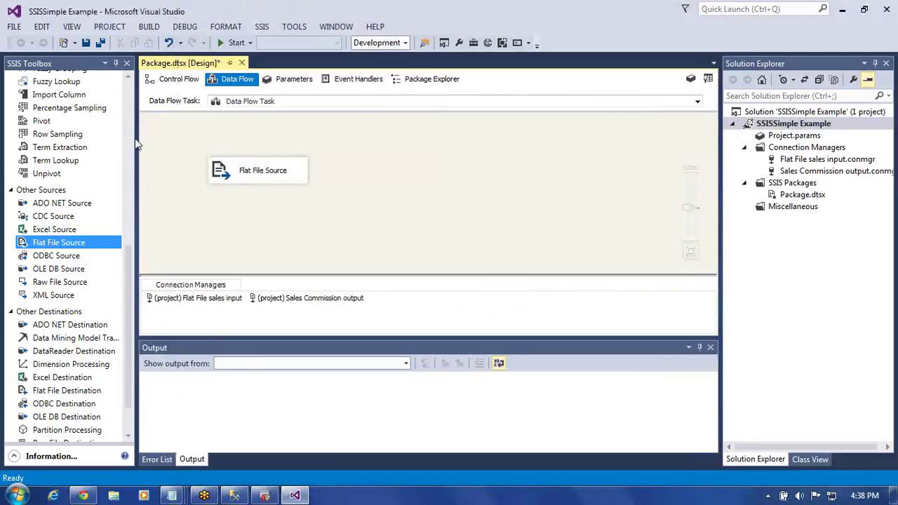
Step: Add a Derived Column transformation beside the Flat File Source and connect the source's regular output to it
{"action": "left_click", "coordinate": [126, 97]}
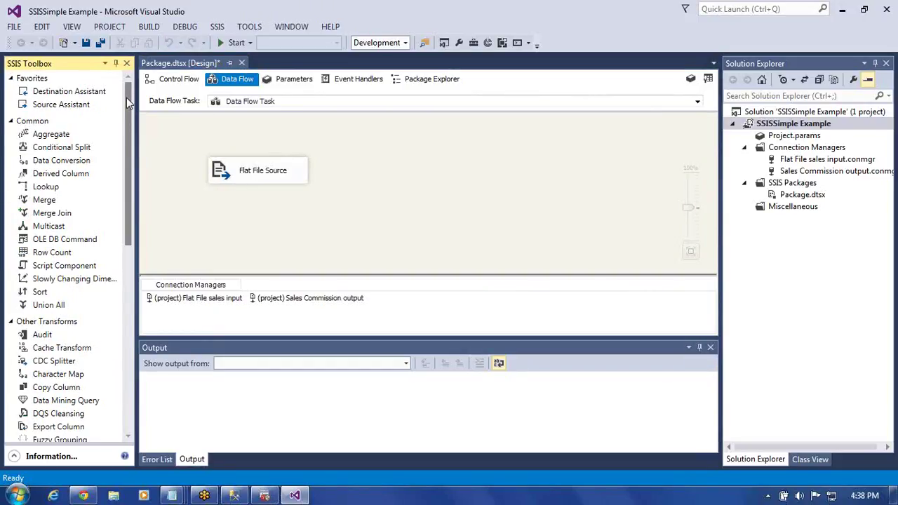
{"action": "left_click", "coordinate": [74, 175]}
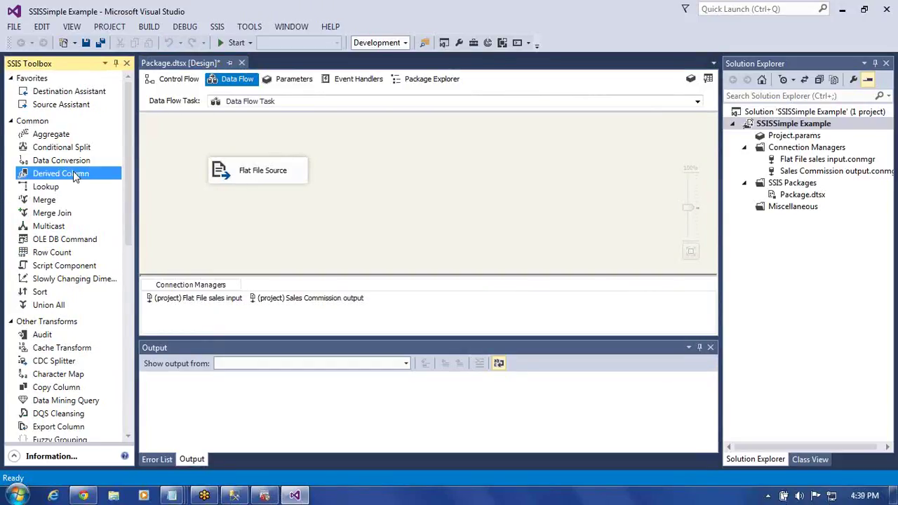
{"action": "left_click_drag", "start_coordinate": [76, 177], "coordinate": [405, 175]}
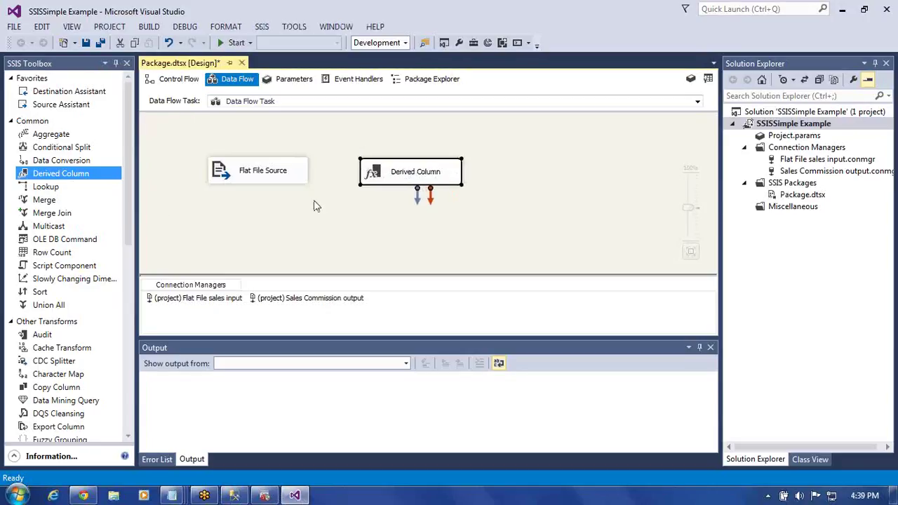
{"action": "left_click", "coordinate": [273, 179]}
{"action": "left_click_drag", "start_coordinate": [265, 203], "coordinate": [379, 175]}
{"action": "left_click", "coordinate": [531, 161]}
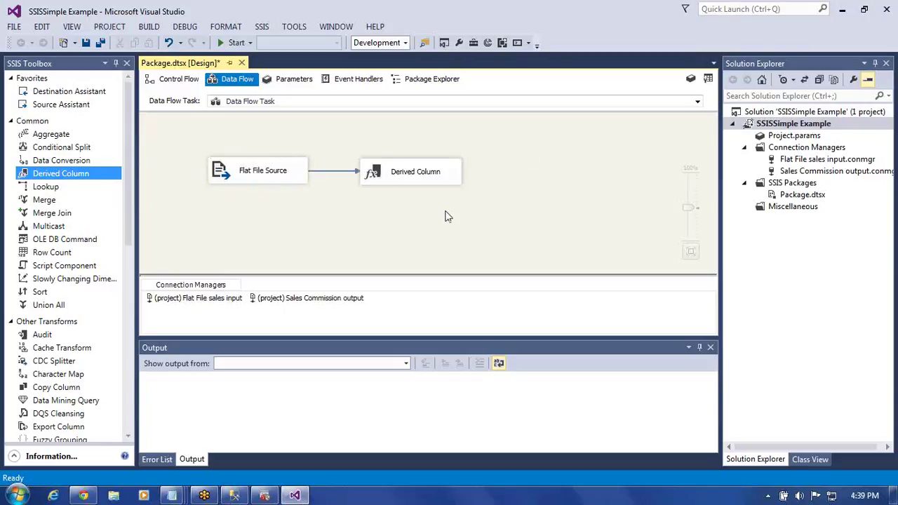
Step: Open the Derived Column transformation for editing and add a new derived column named Commission
{"action": "left_click", "coordinate": [403, 177]}
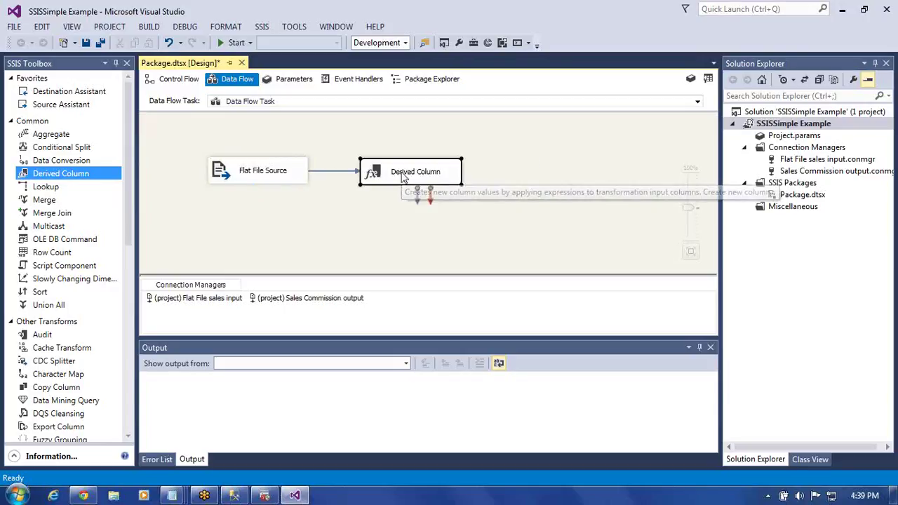
{"action": "double_click", "coordinate": [403, 177]}
{"action": "left_click", "coordinate": [243, 260]}
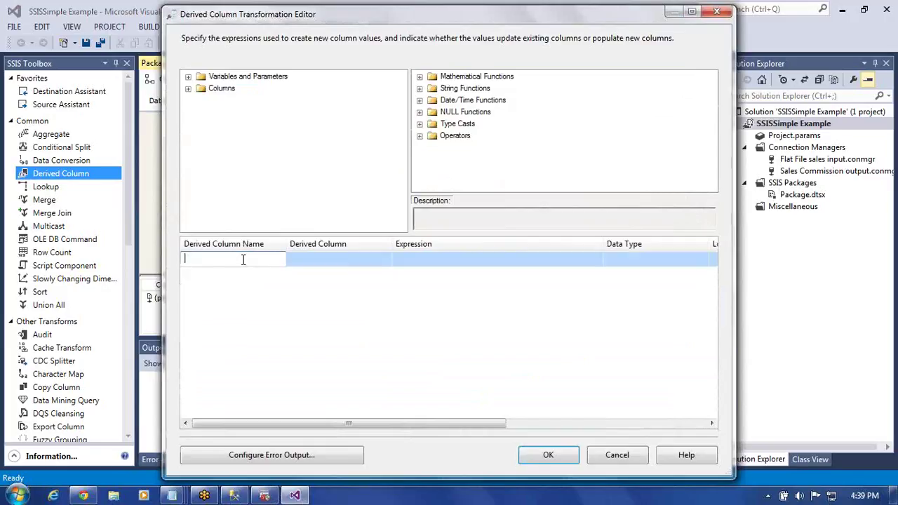
{"action": "type", "text": "Commission"}
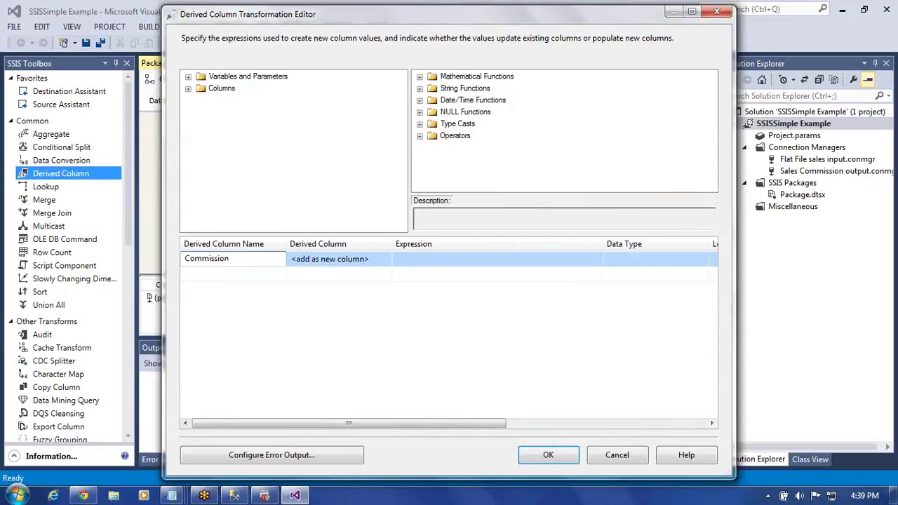
Step: Set the Commission column's expression to [Sales]*0.10 using the Sales input column, and confirm the Derived Column transformation
{"action": "left_click", "coordinate": [414, 261]}
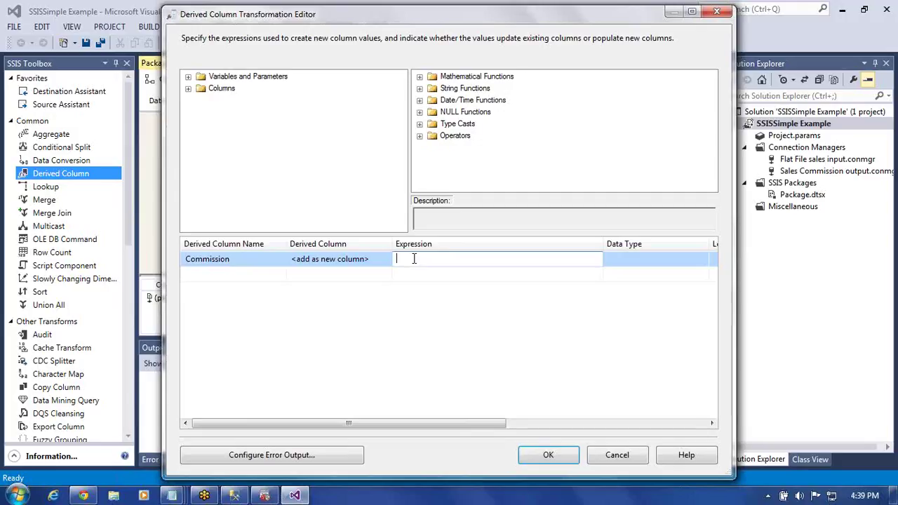
{"action": "left_click", "coordinate": [188, 90]}
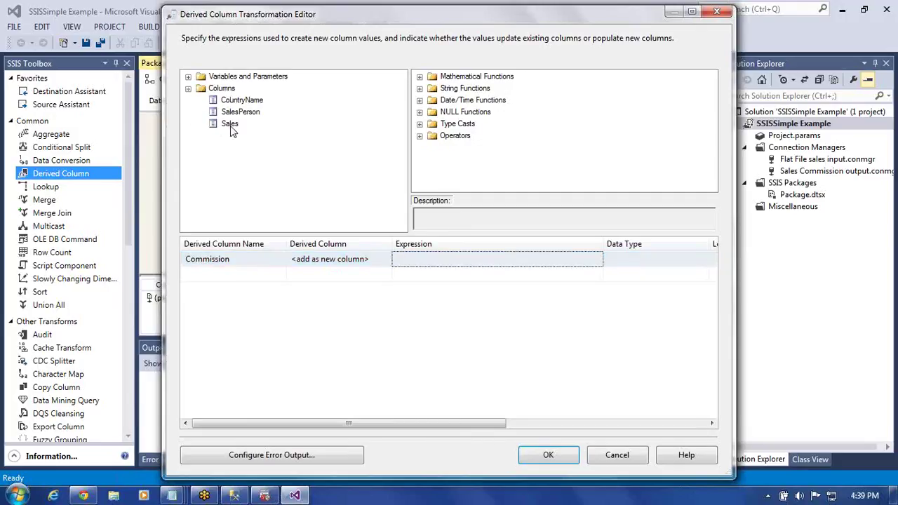
{"action": "left_click_drag", "start_coordinate": [449, 235], "coordinate": [423, 256]}
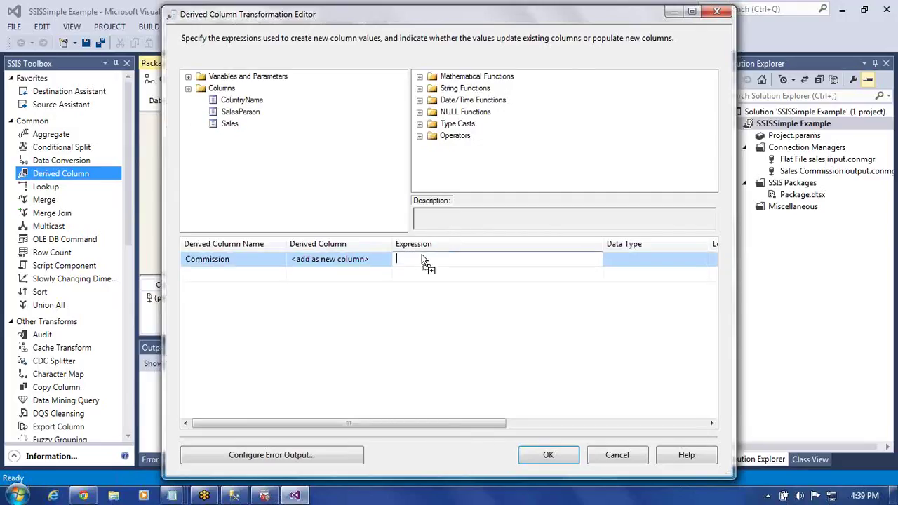
{"action": "left_click", "coordinate": [429, 258]}
{"action": "type", "text": "*0.10"}
{"action": "left_click", "coordinate": [590, 278]}
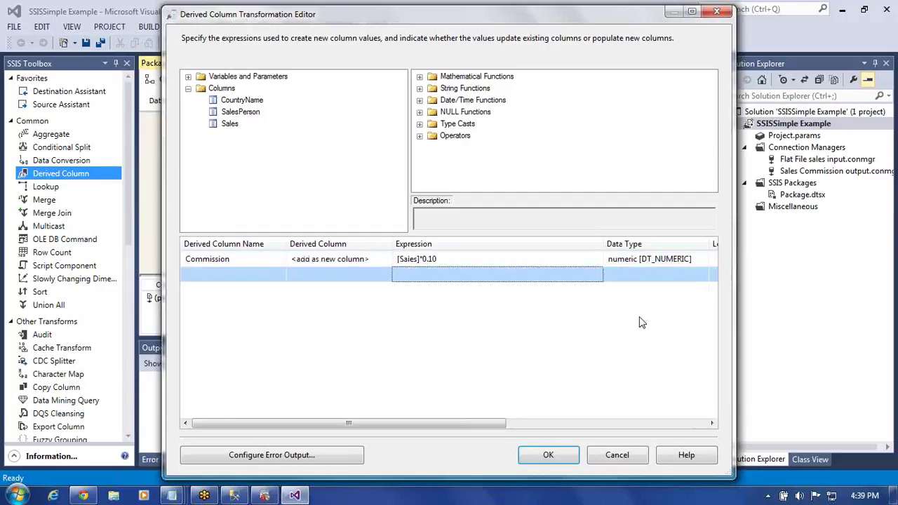
{"action": "left_click", "coordinate": [619, 265]}
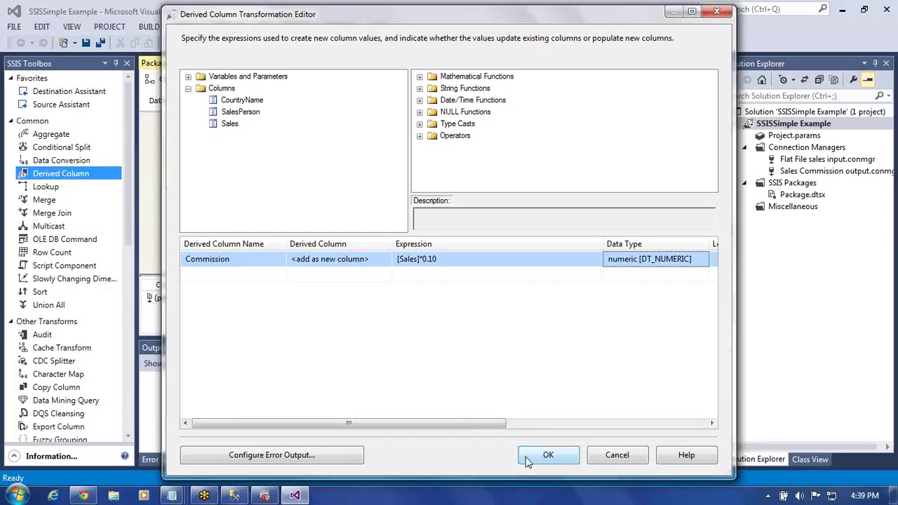
{"action": "left_click", "coordinate": [550, 455]}
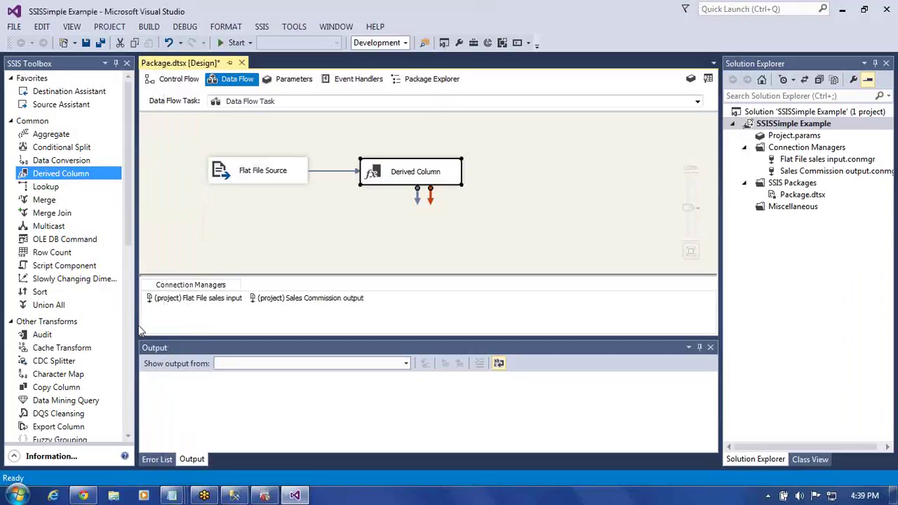
Step: Add a Flat File Destination beside the Derived Column transformation and connect the transformation's regular output to it
{"action": "left_click", "coordinate": [128, 334]}
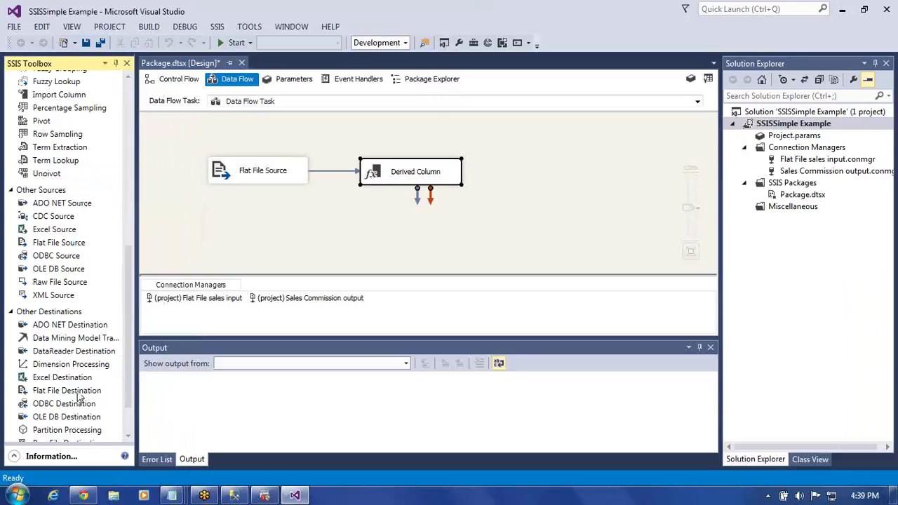
{"action": "left_click_drag", "start_coordinate": [79, 398], "coordinate": [525, 165]}
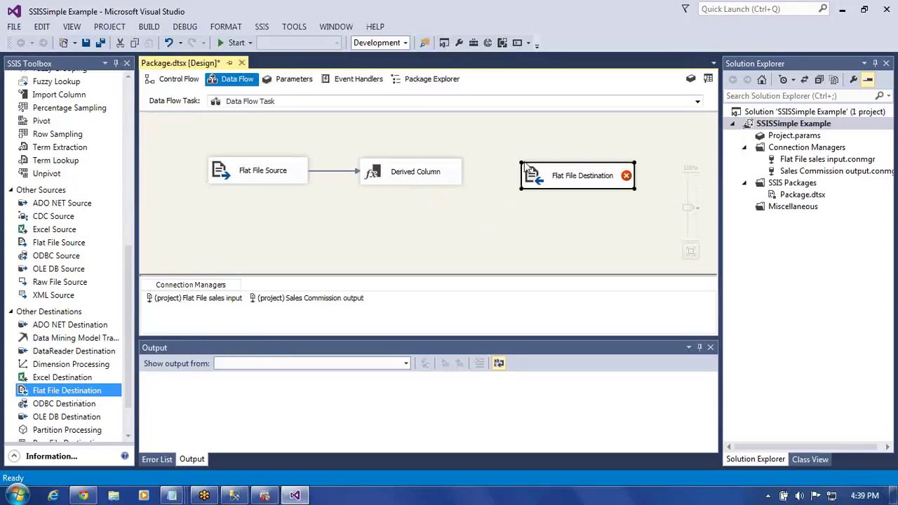
{"action": "left_click", "coordinate": [432, 175]}
{"action": "left_click_drag", "start_coordinate": [417, 199], "coordinate": [527, 165]}
{"action": "left_click", "coordinate": [507, 232]}
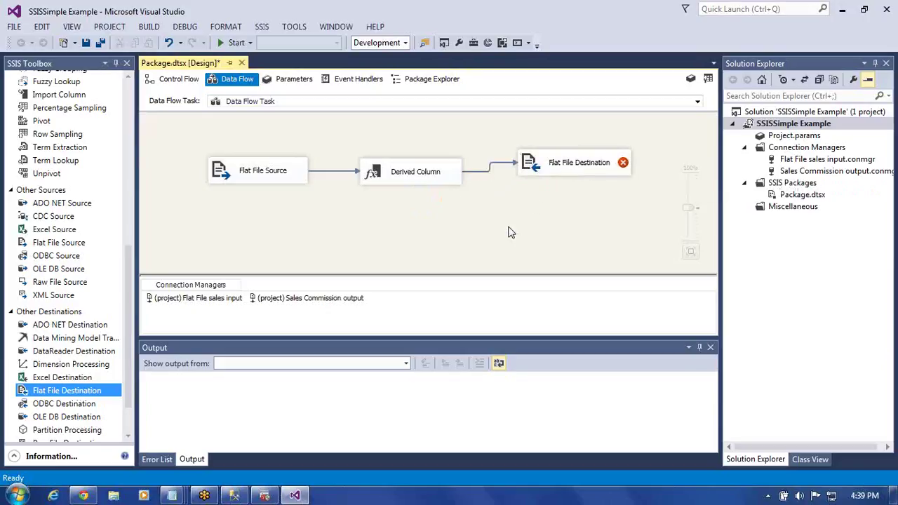
Step: Configure the Flat File Destination with the Sales Commission output connection manager and map the CountryName, SalesPerson, Sales and Commission columns
{"action": "left_click", "coordinate": [557, 170]}
{"action": "double_click", "coordinate": [556, 171]}
{"action": "left_click", "coordinate": [535, 114]}
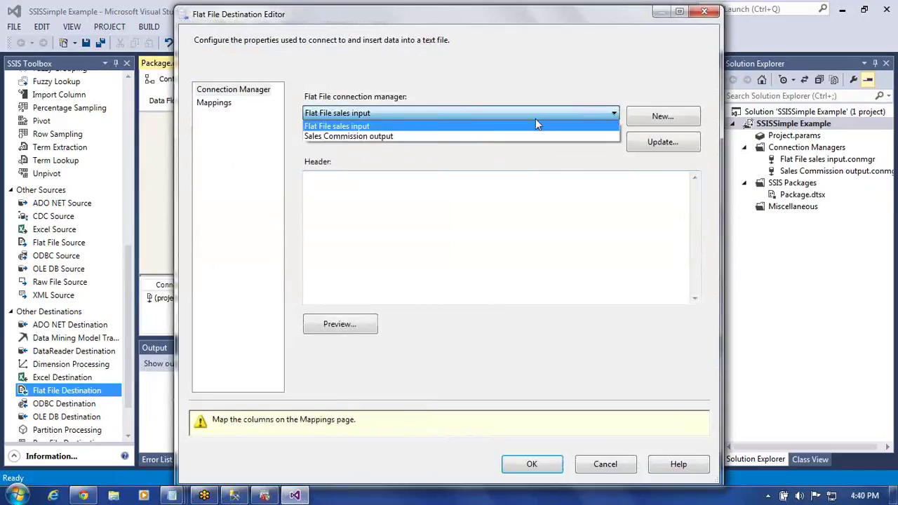
{"action": "left_click", "coordinate": [478, 136]}
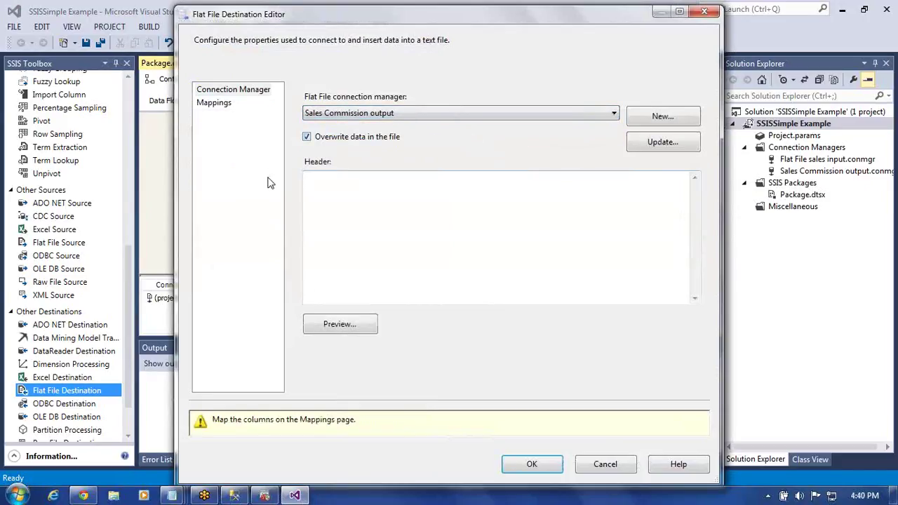
{"action": "left_click", "coordinate": [221, 107]}
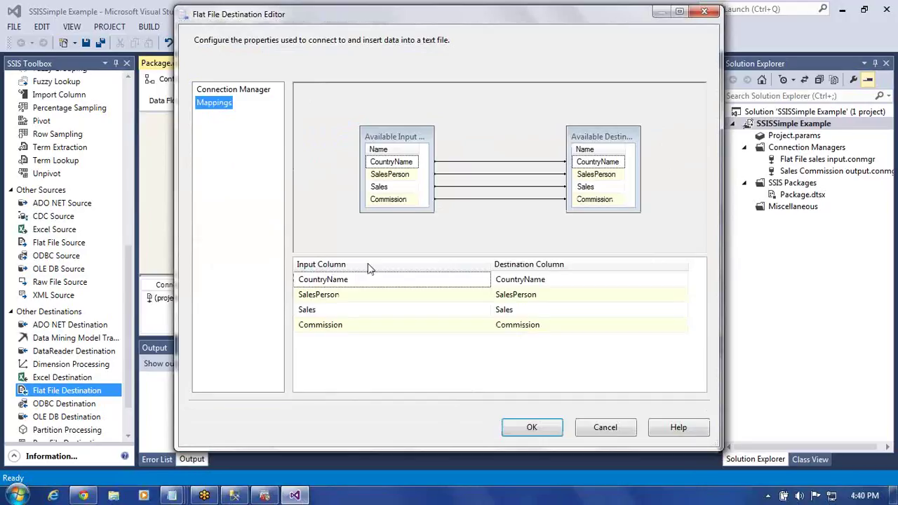
{"action": "left_click", "coordinate": [525, 430]}
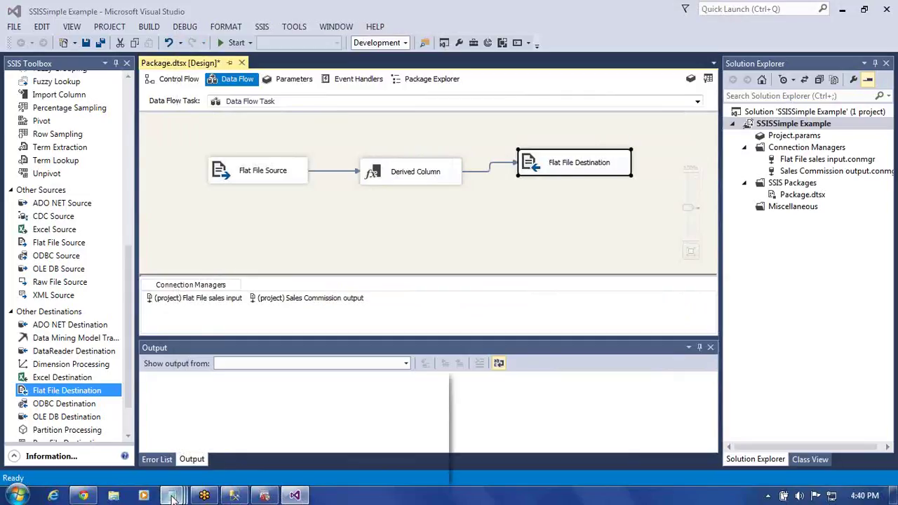
Step: Check the contents of the salescommn text file in Notepad, close it and return to Visual Studio
{"action": "mouse_move", "coordinate": [172, 496]}
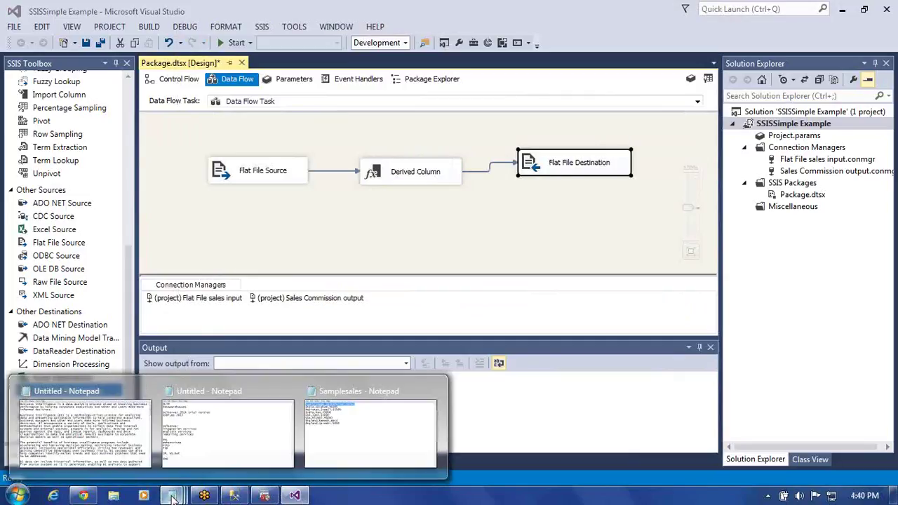
{"action": "left_click", "coordinate": [334, 443]}
{"action": "left_click", "coordinate": [845, 23]}
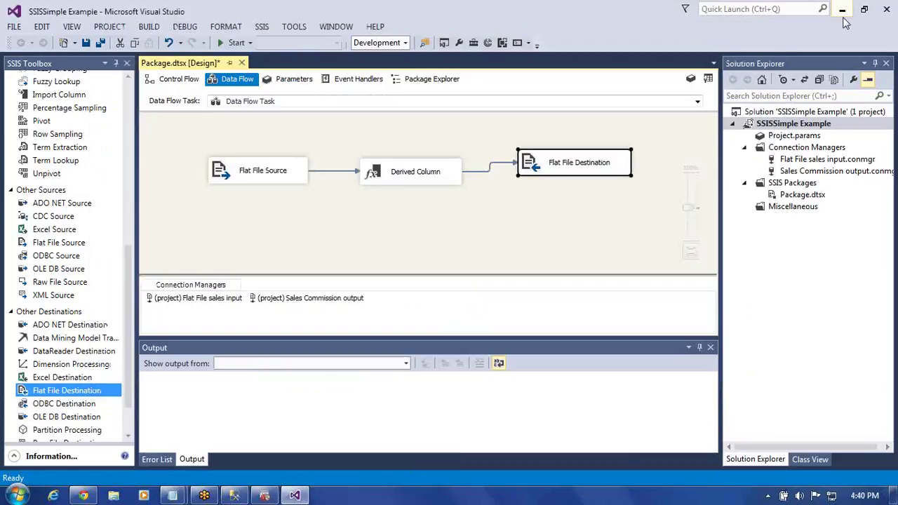
{"action": "left_click", "coordinate": [843, 10]}
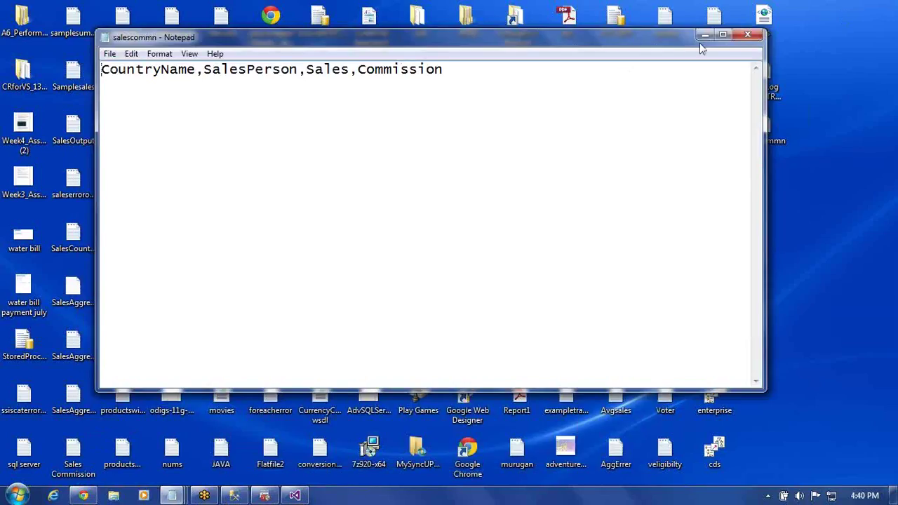
{"action": "left_click", "coordinate": [750, 36]}
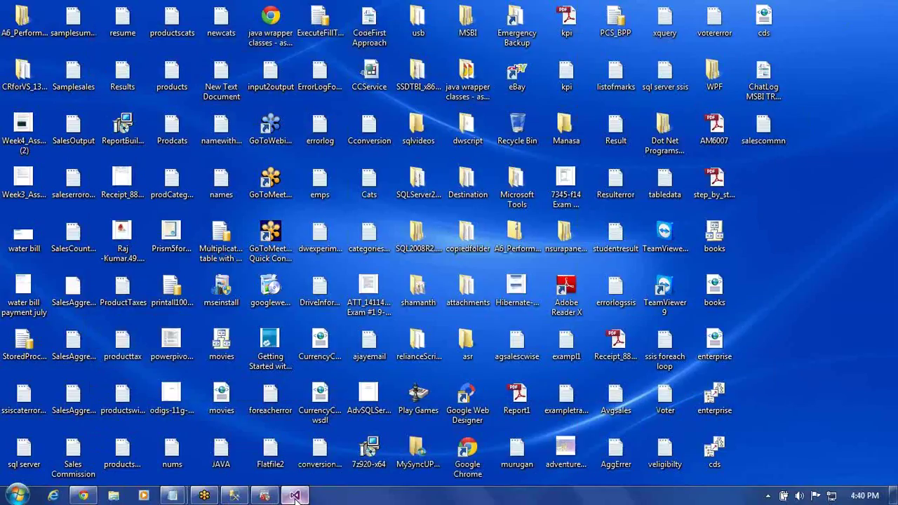
{"action": "mouse_move", "coordinate": [295, 495]}
{"action": "left_click", "coordinate": [295, 495]}
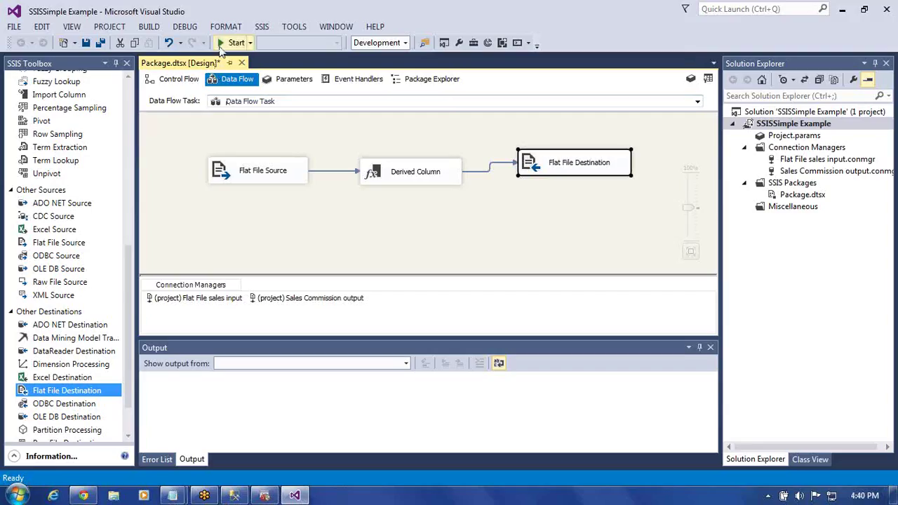
Step: Run the package, stop debugging and examine its execution results before returning to the data flow
{"action": "key", "text": "F5"}
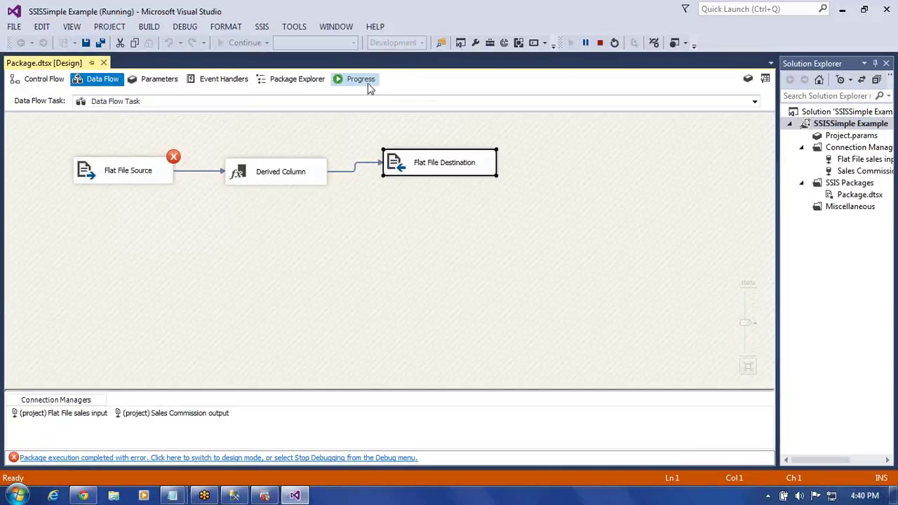
{"action": "left_click", "coordinate": [601, 43]}
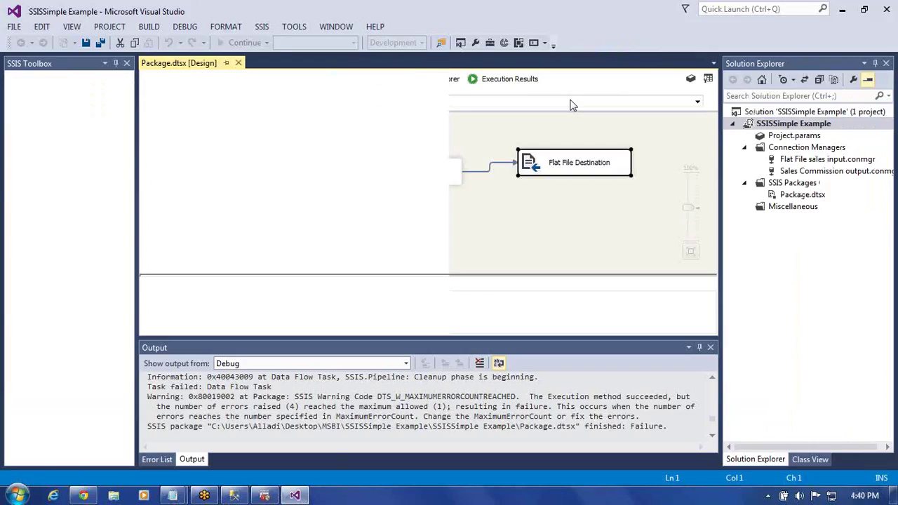
{"action": "left_click", "coordinate": [505, 79]}
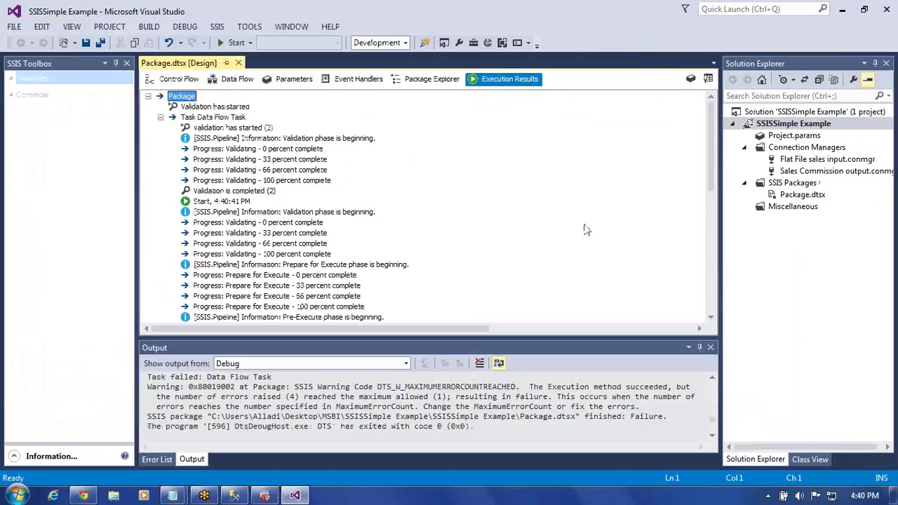
{"action": "left_click", "coordinate": [713, 276]}
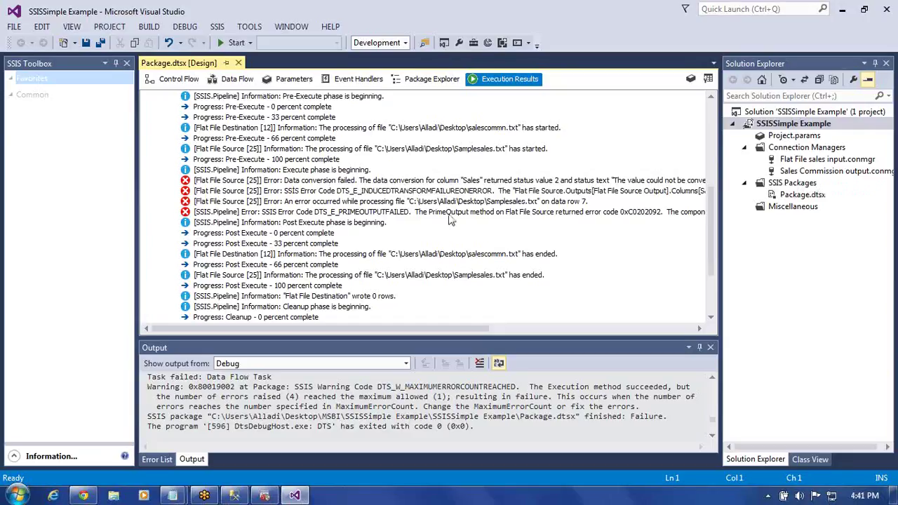
{"action": "left_click", "coordinate": [172, 81]}
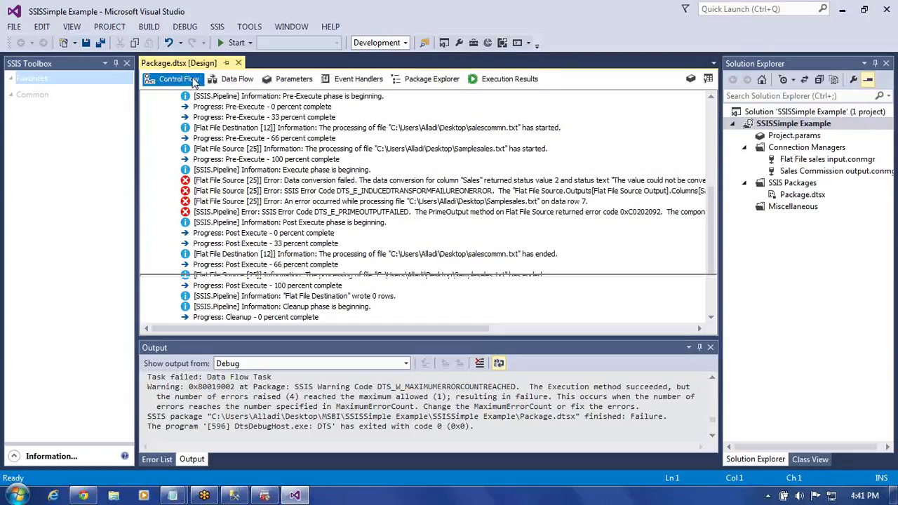
{"action": "left_click", "coordinate": [236, 80]}
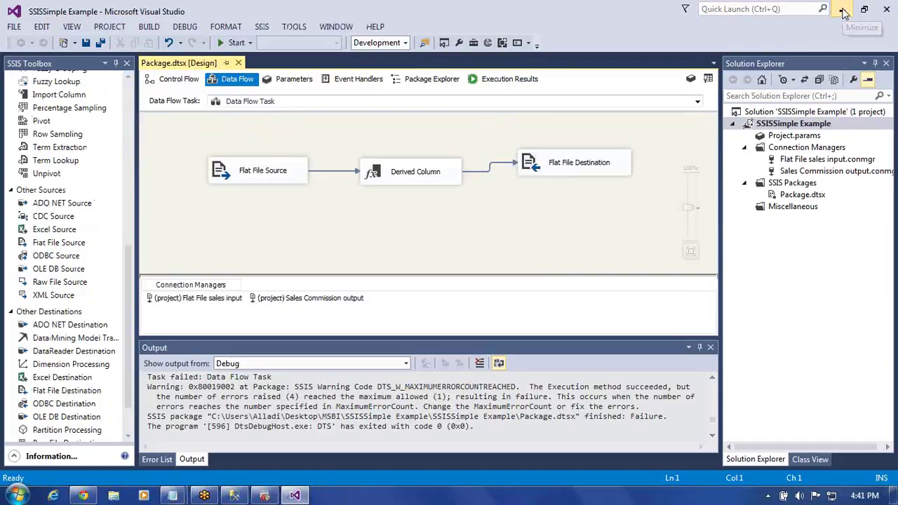
Step: Switch to the Samplesales file in Notepad, delete the England row with the sales value abcd, save the file and close it
{"action": "left_click", "coordinate": [843, 10]}
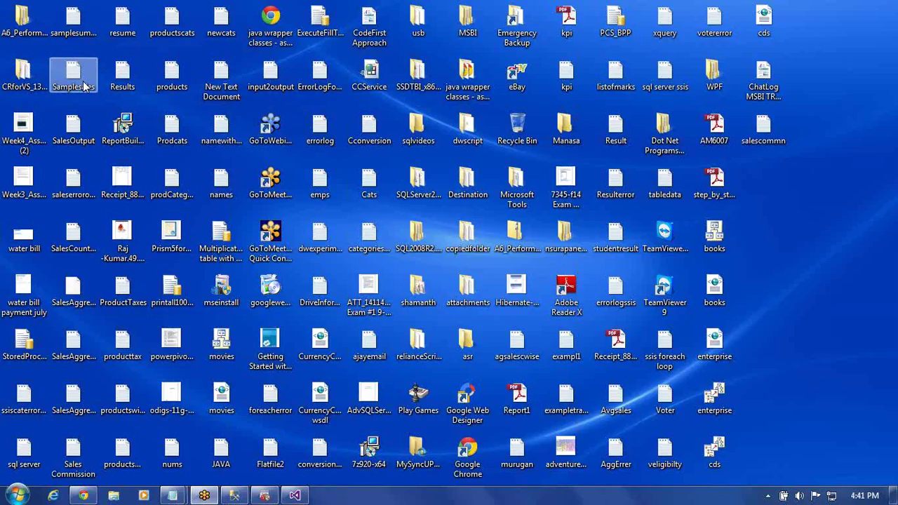
{"action": "left_click", "coordinate": [172, 496]}
{"action": "left_click", "coordinate": [267, 152]}
{"action": "key", "text": "shift+Left"}
{"action": "key", "text": "shift+Left"}
{"action": "key", "text": "shift+Left"}
{"action": "key", "text": "shift+Left"}
{"action": "key", "text": "shift+Left"}
{"action": "key", "text": "shift+Left"}
{"action": "key", "text": "shift+Left"}
{"action": "key", "text": "shift+Left"}
{"action": "key", "text": "shift+Left"}
{"action": "key", "text": "shift+Left"}
{"action": "key", "text": "shift+Left"}
{"action": "key", "text": "shift+Left"}
{"action": "key", "text": "shift+Left"}
{"action": "key", "text": "shift+Left"}
{"action": "key", "text": "shift+Left"}
{"action": "key", "text": "shift+Left"}
{"action": "key", "text": "shift+Left"}
{"action": "key", "text": "shift+Left"}
{"action": "key", "text": "shift+Left"}
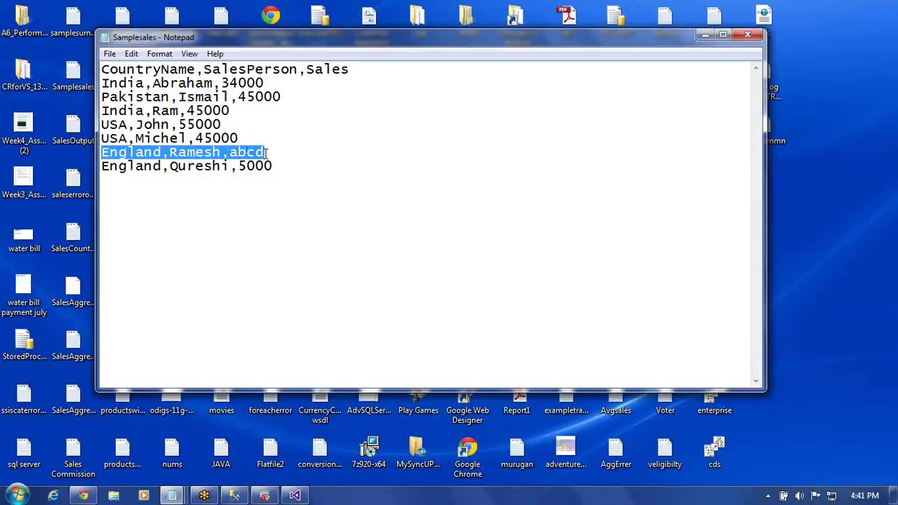
{"action": "key", "text": "Delete"}
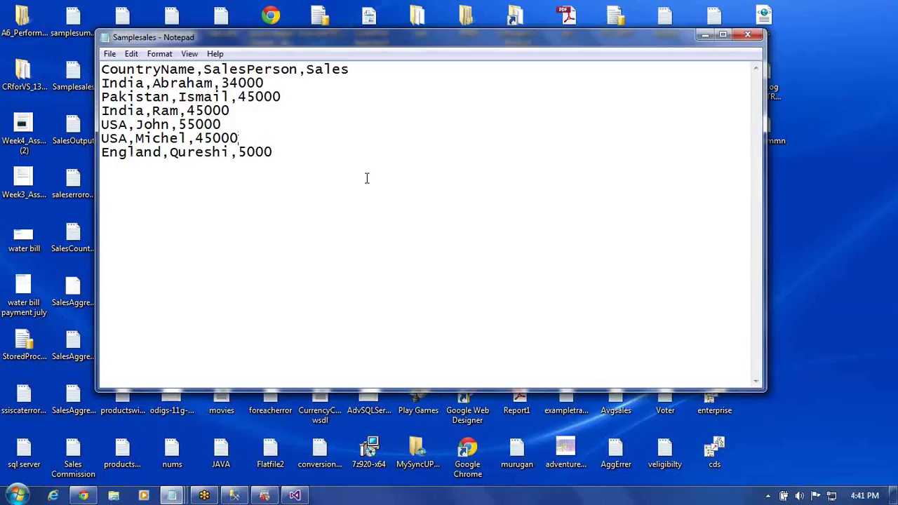
{"action": "left_click", "coordinate": [749, 36]}
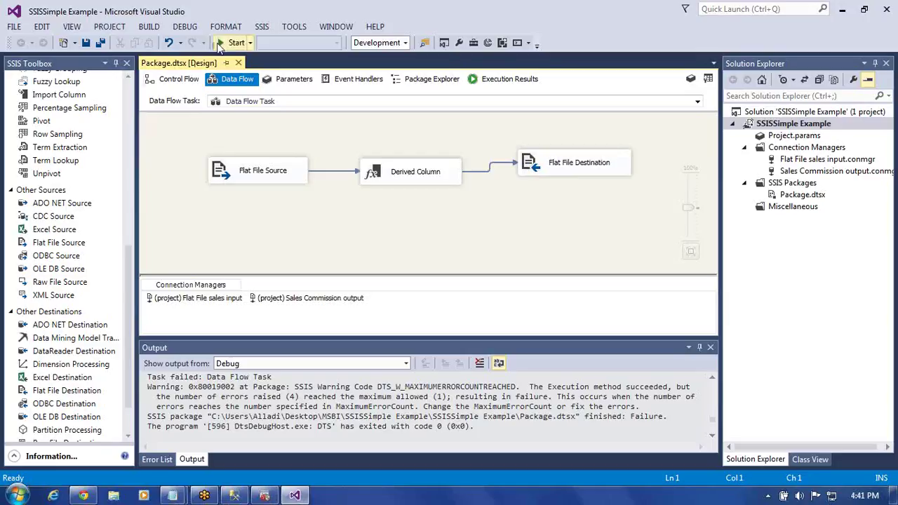
Step: Run the package again in Visual Studio, stop debugging, and check the commission values in the salescommn output file
{"action": "left_click", "coordinate": [232, 43]}
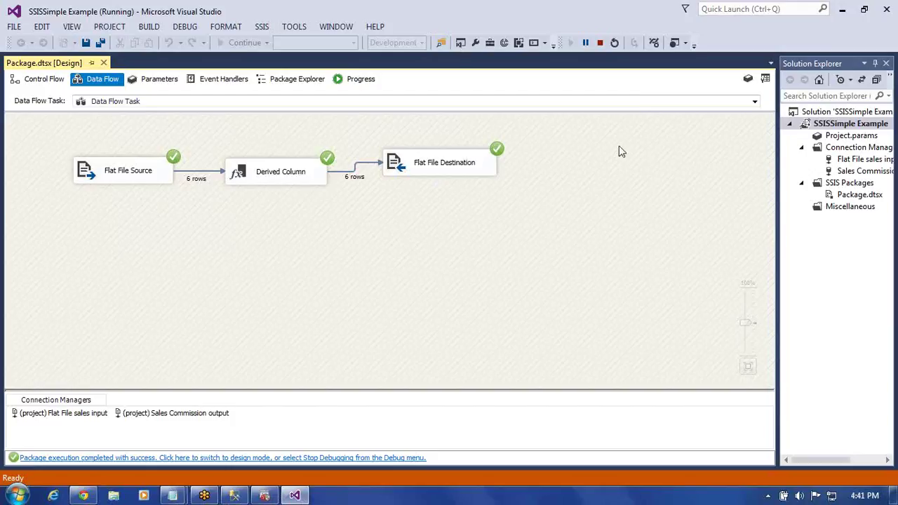
{"action": "left_click", "coordinate": [600, 43]}
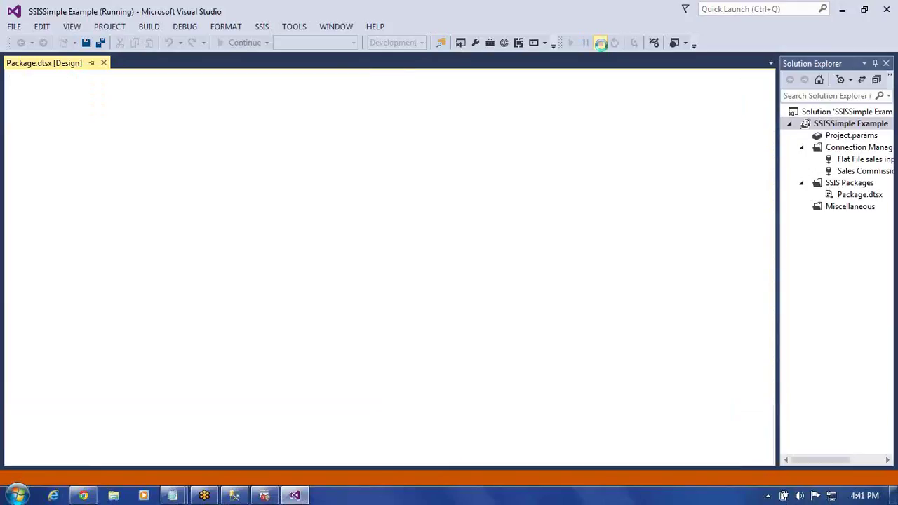
{"action": "left_click", "coordinate": [843, 10]}
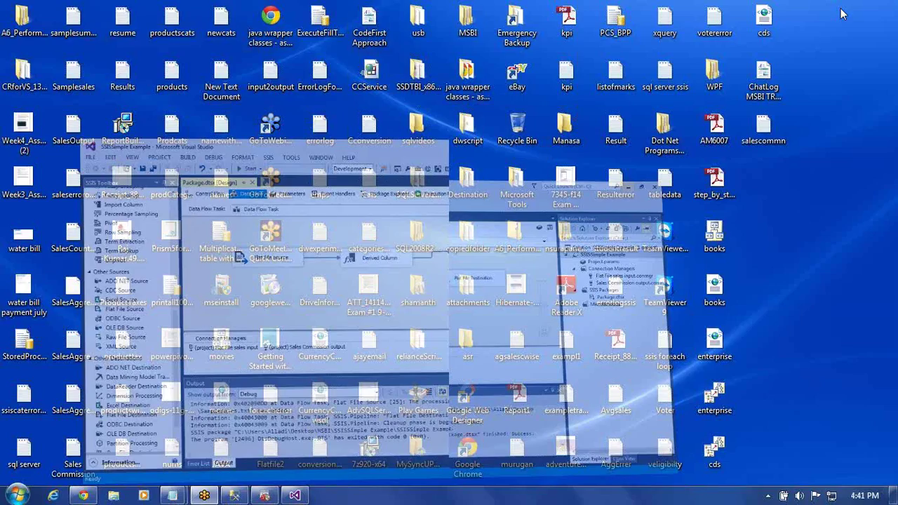
{"action": "double_click", "coordinate": [764, 128]}
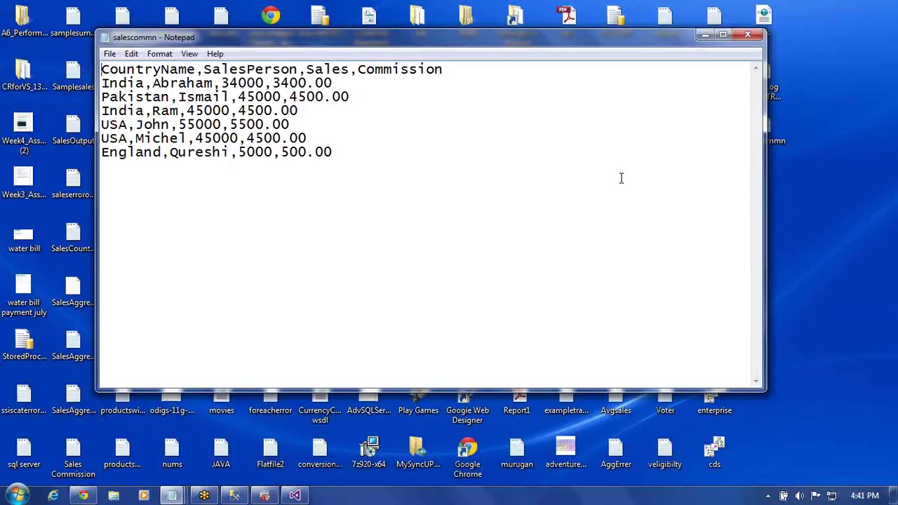
{"action": "left_click", "coordinate": [747, 34]}
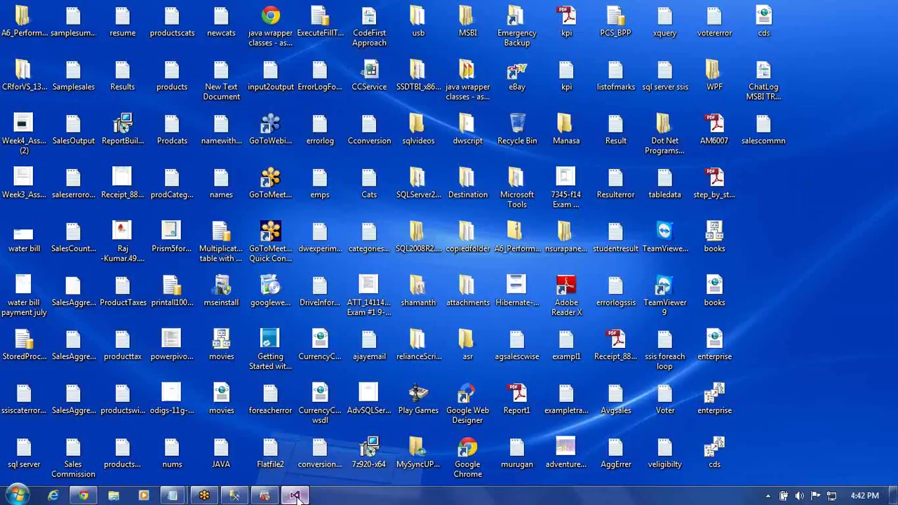
{"action": "left_click", "coordinate": [295, 496]}
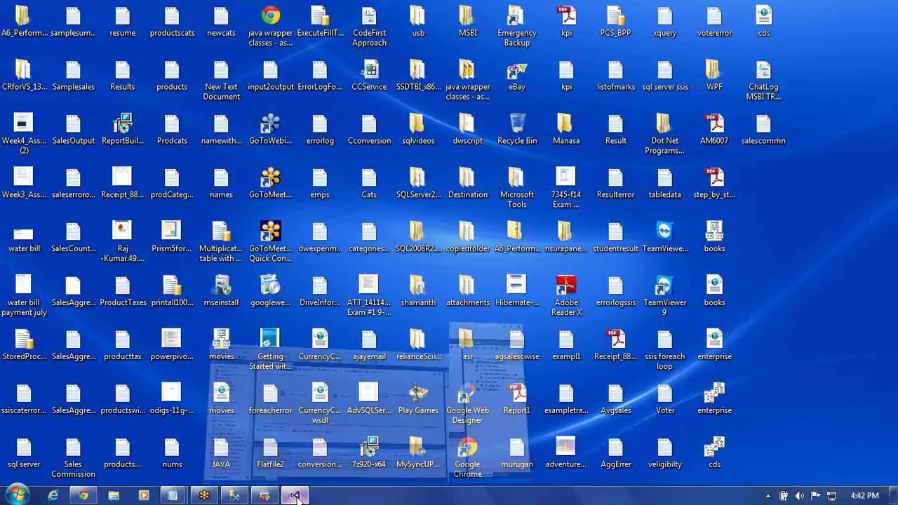